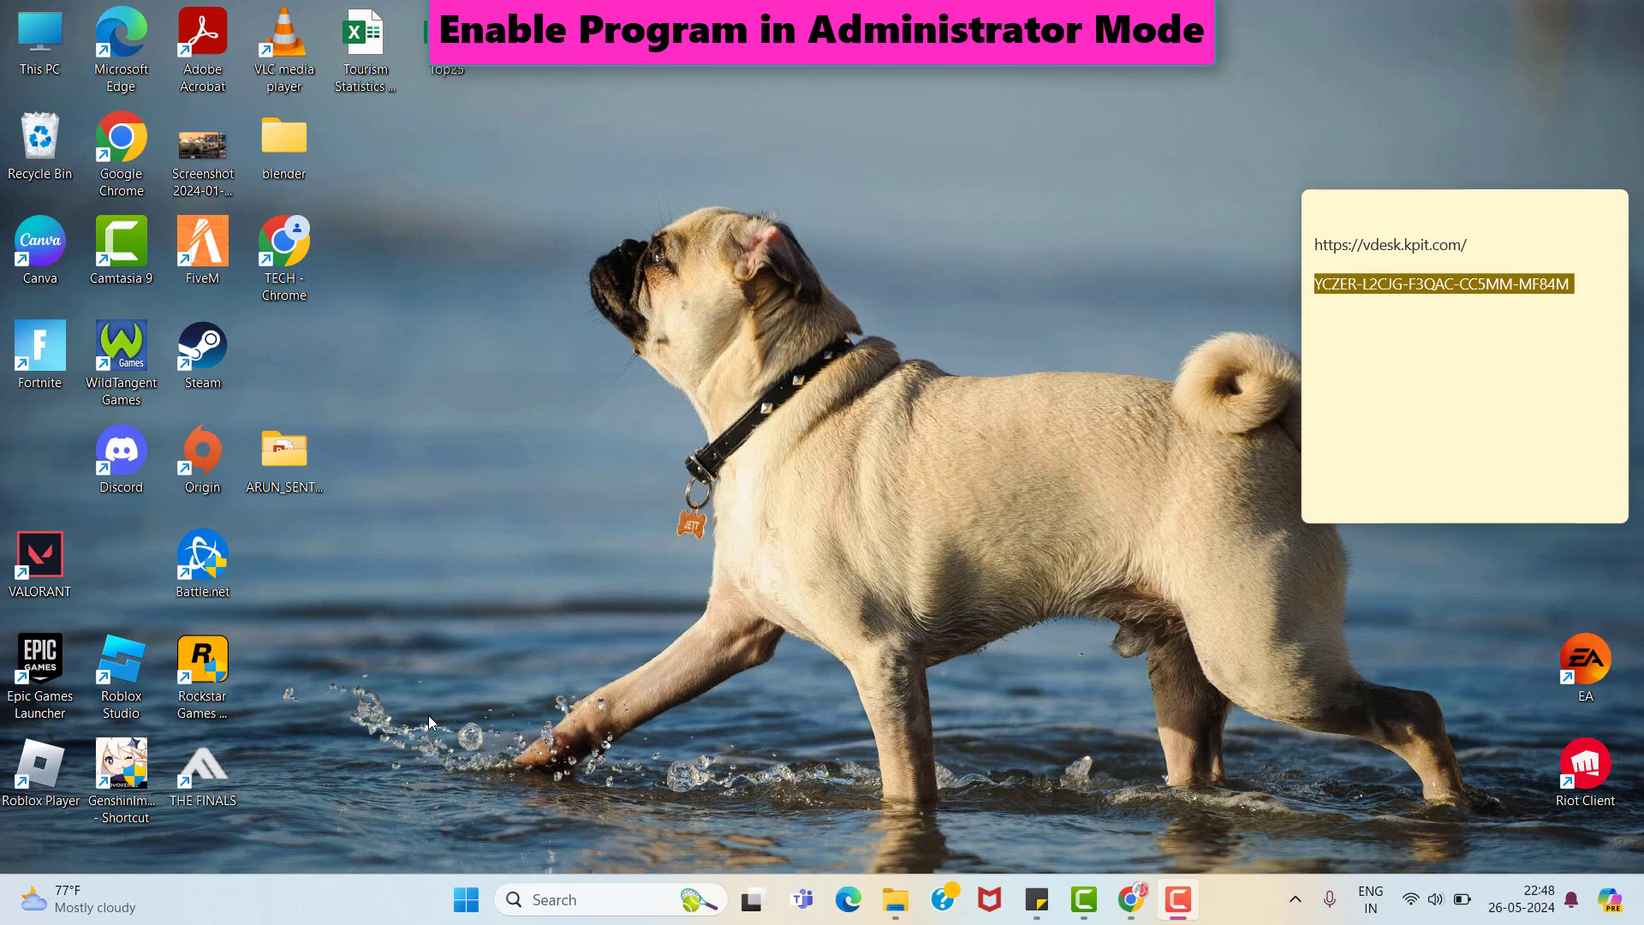
Step: Search Windows for the Epic Games Launcher and open its file location
left_click(466, 899)
type("ep")
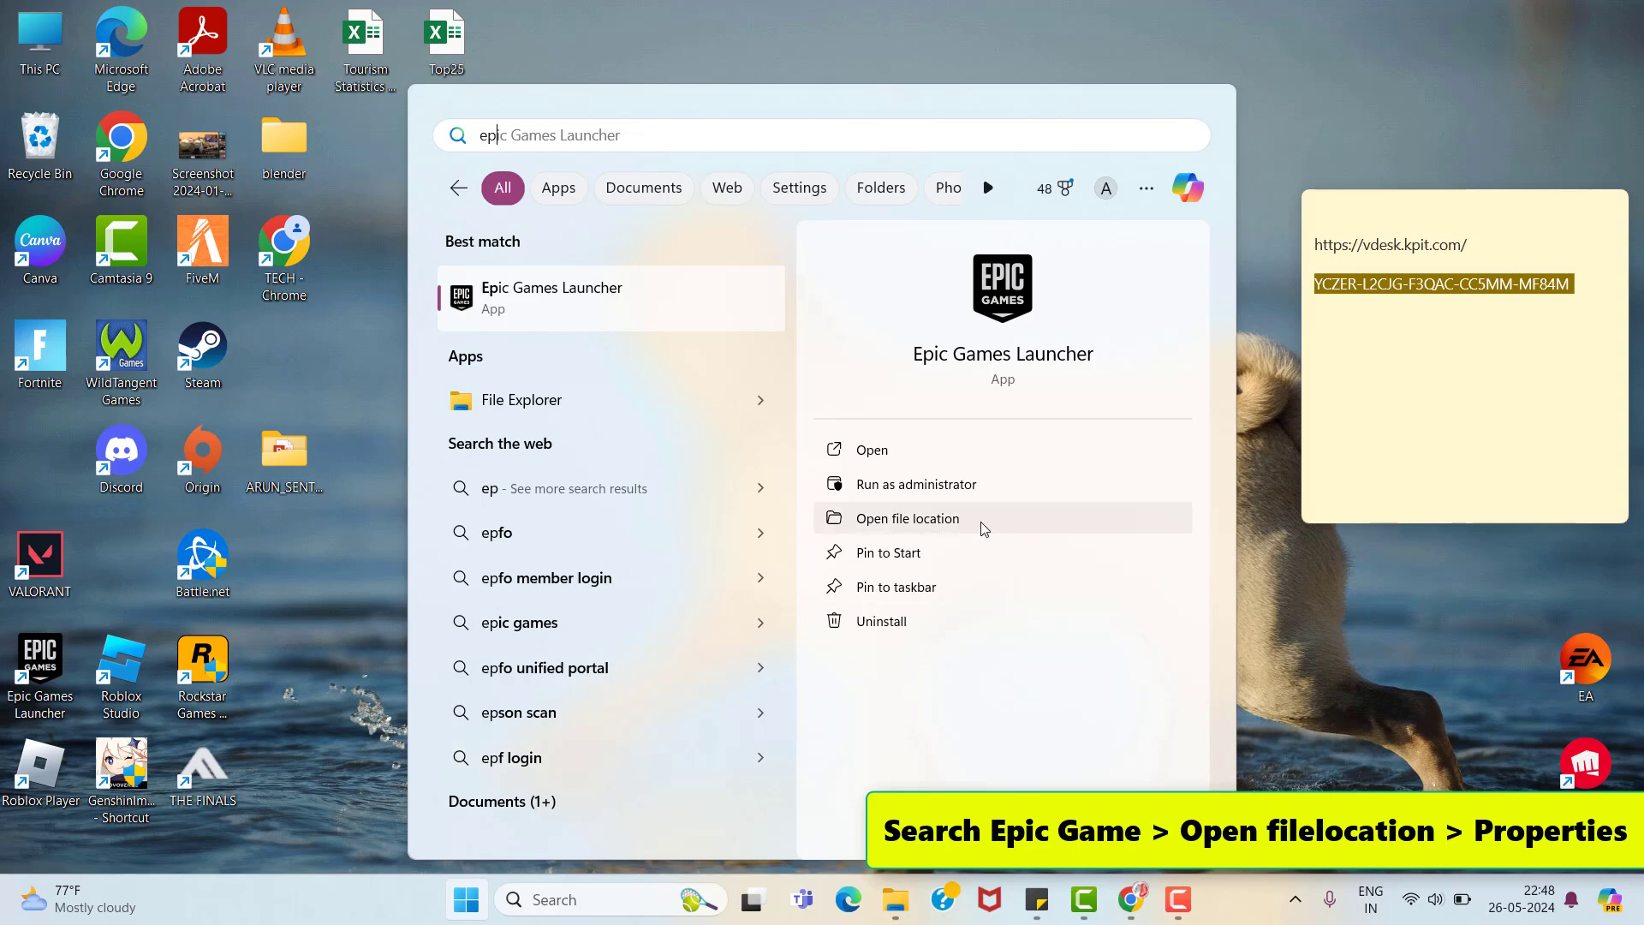
left_click(979, 521)
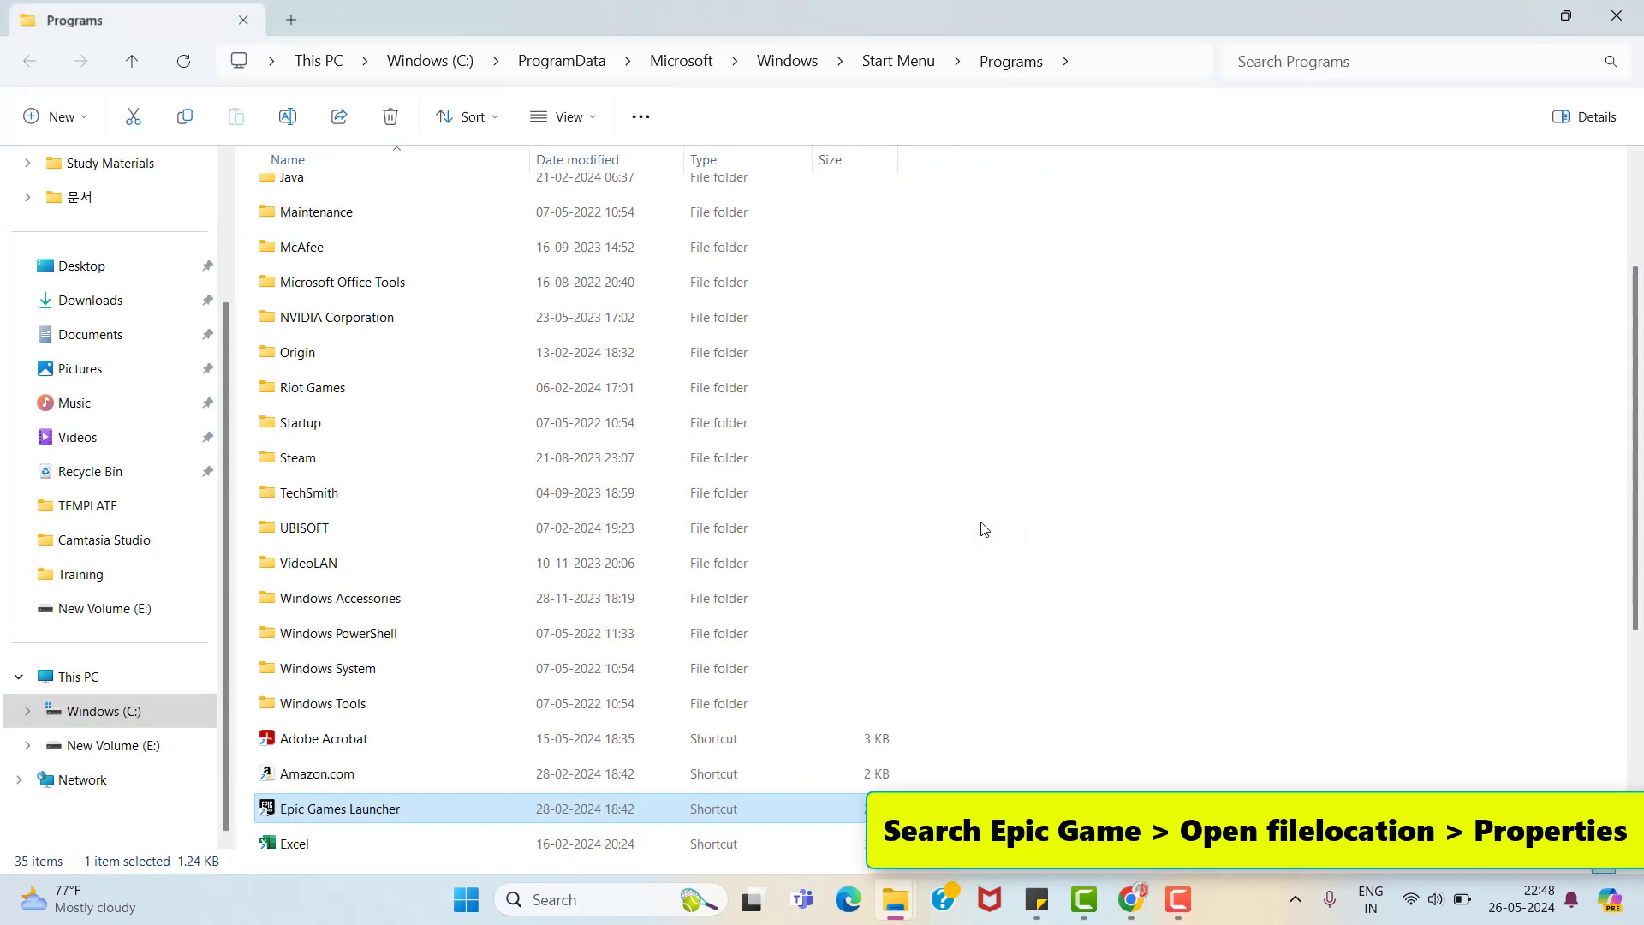
Step: Set the Epic Games Launcher shortcut to run as an administrator in its compatibility properties, and close the folder window
right_click(455, 809)
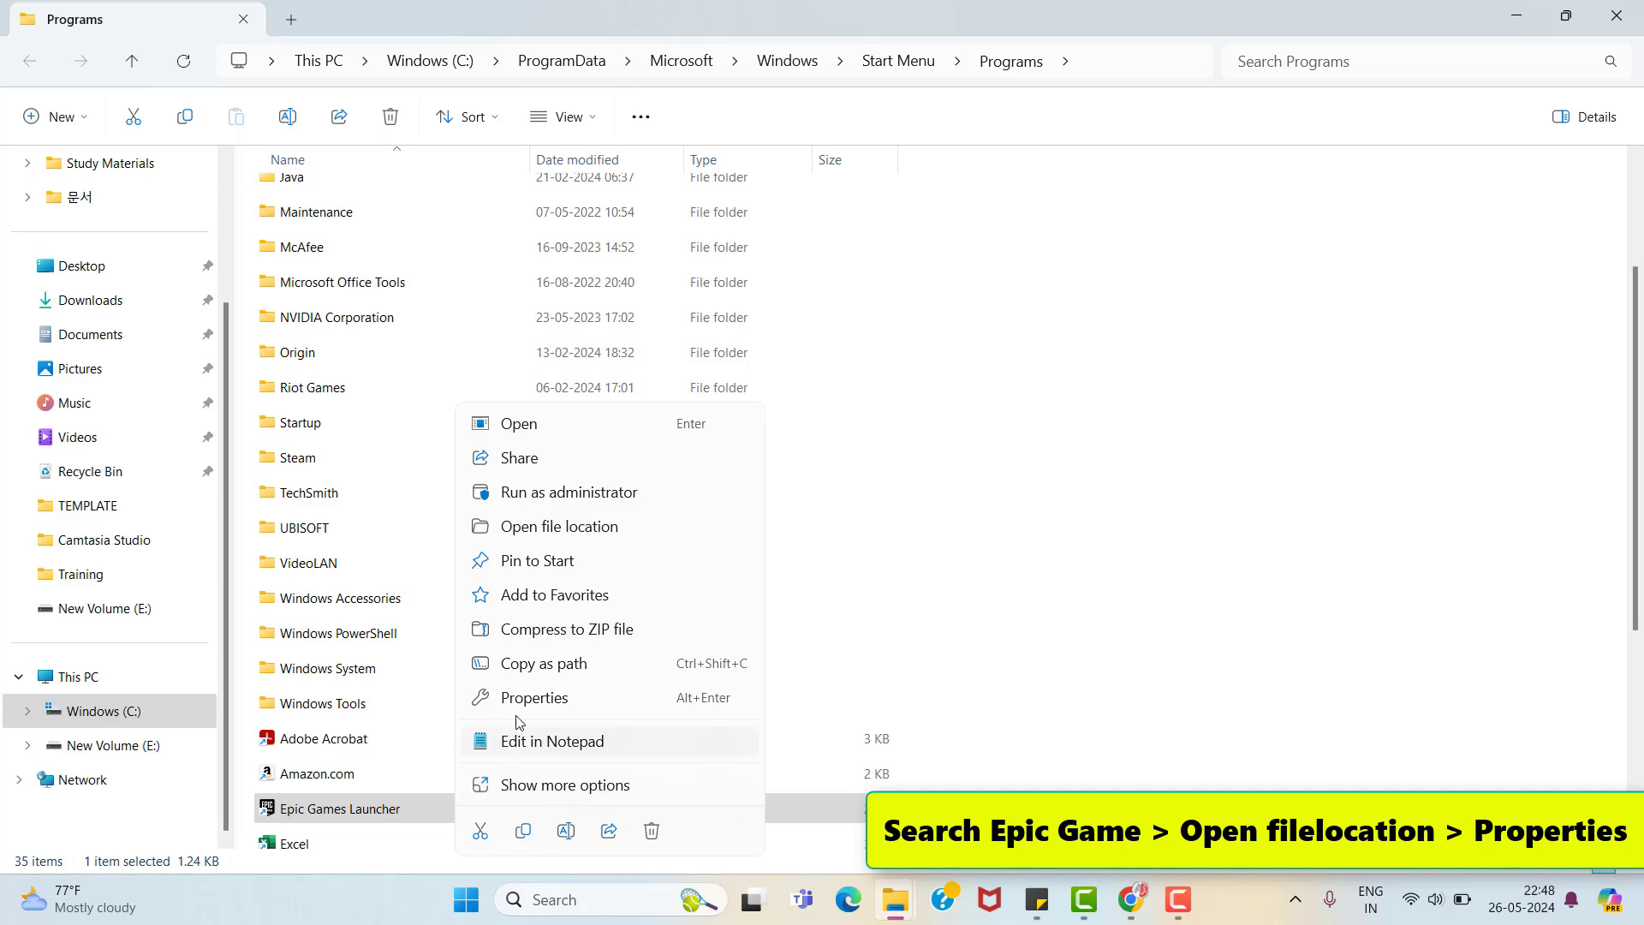
left_click(597, 701)
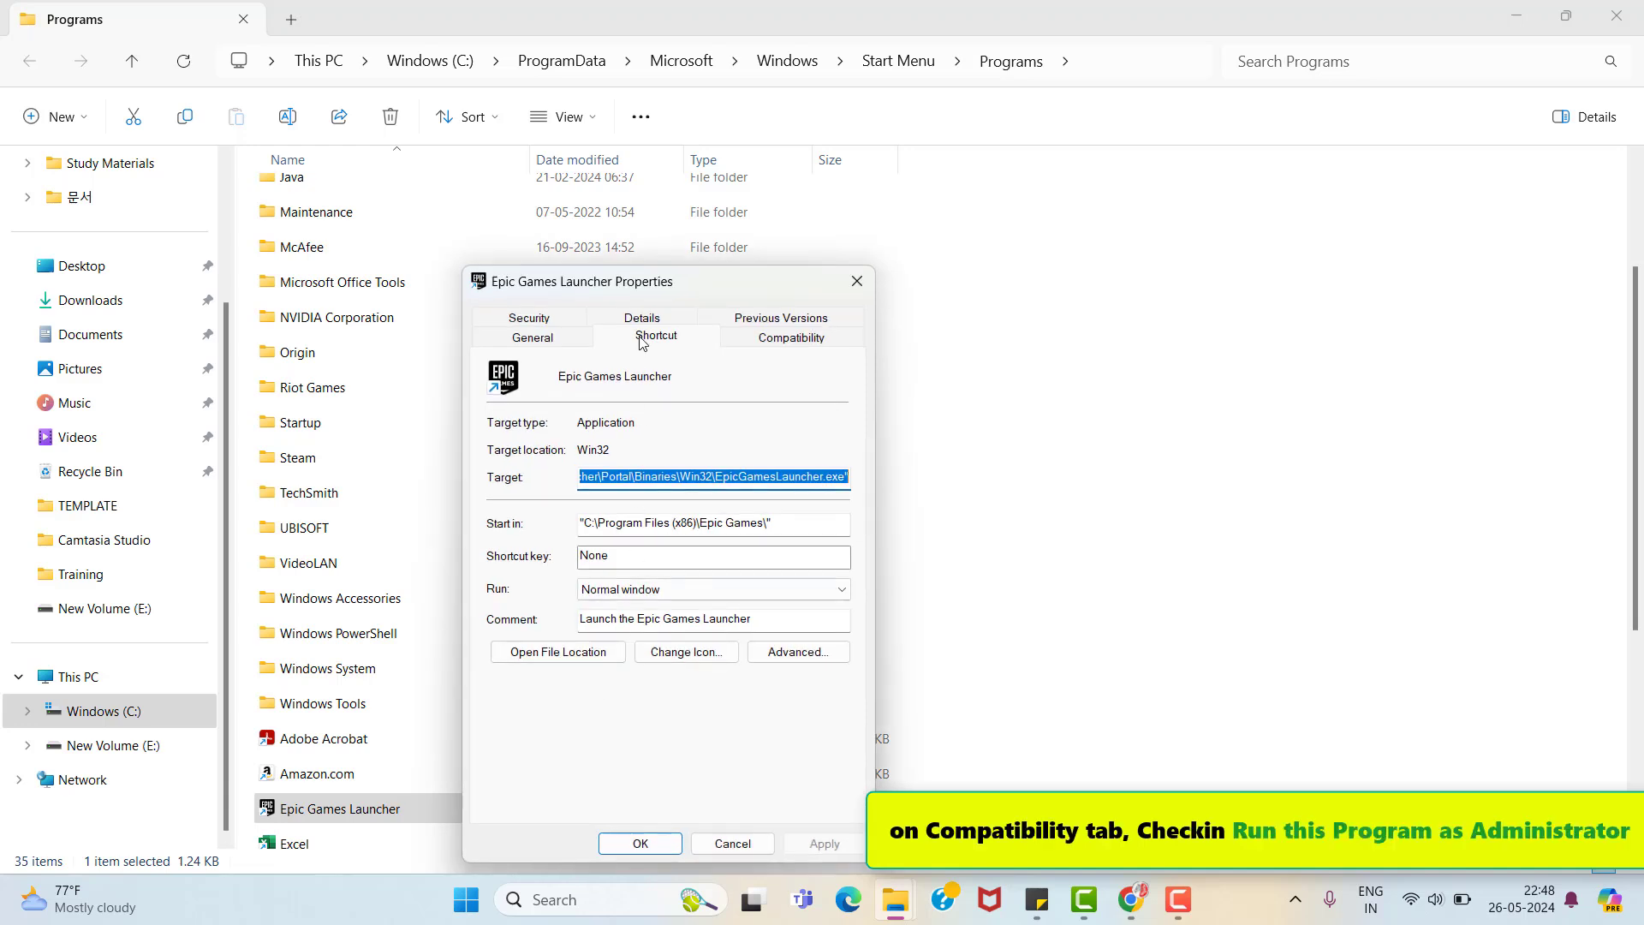
left_click(796, 341)
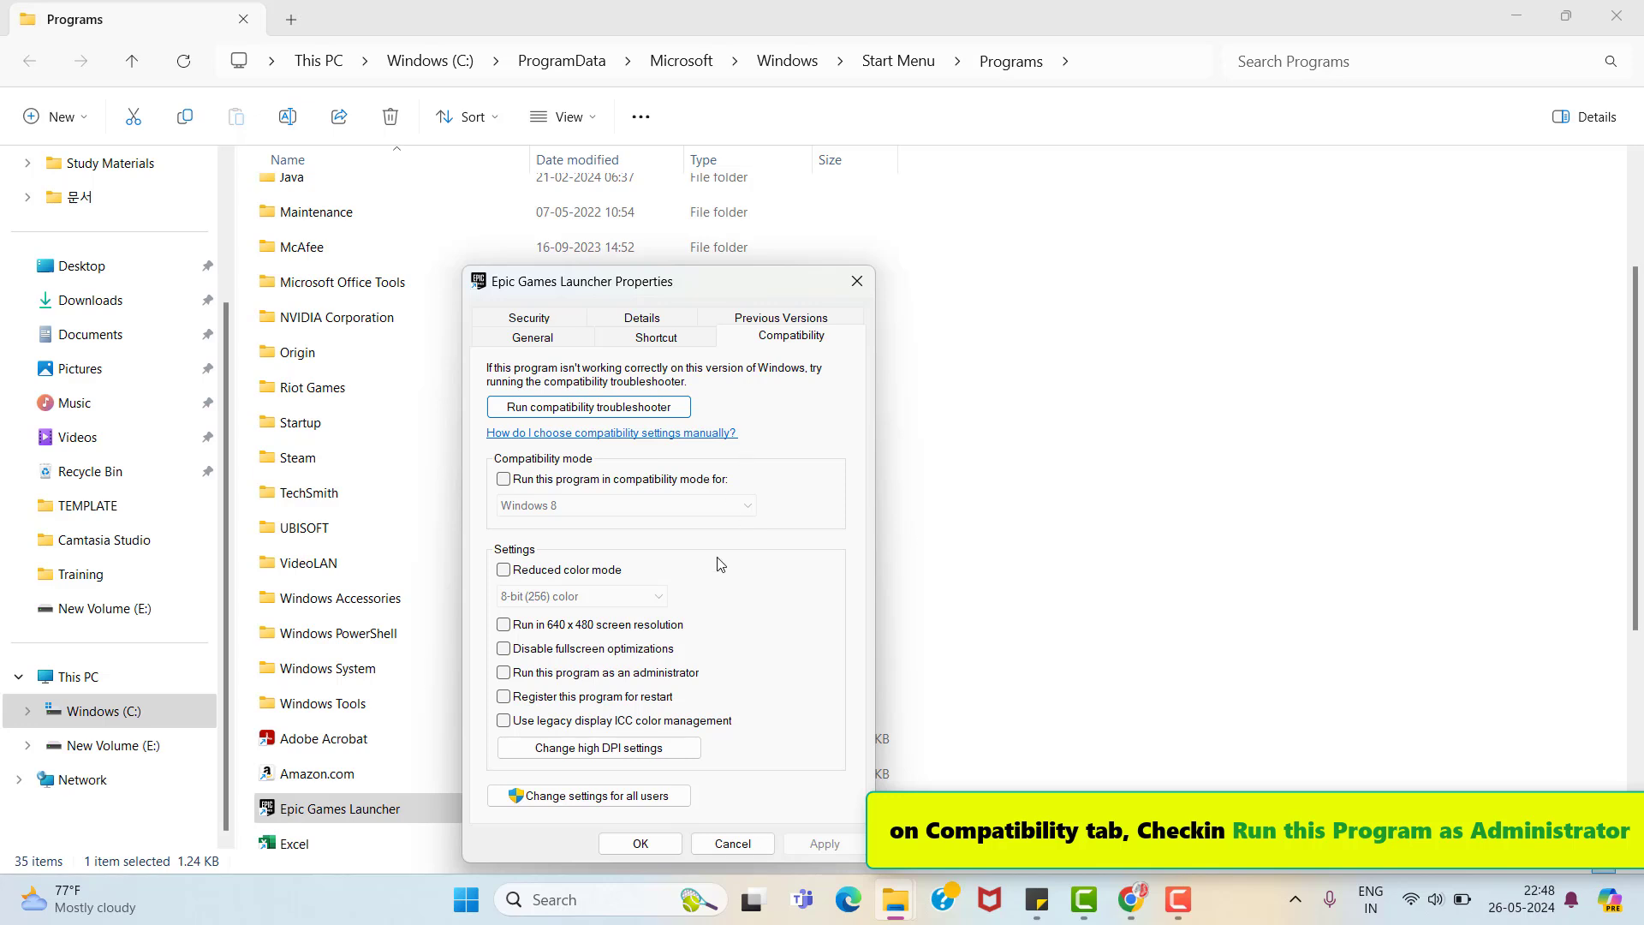
left_click(588, 677)
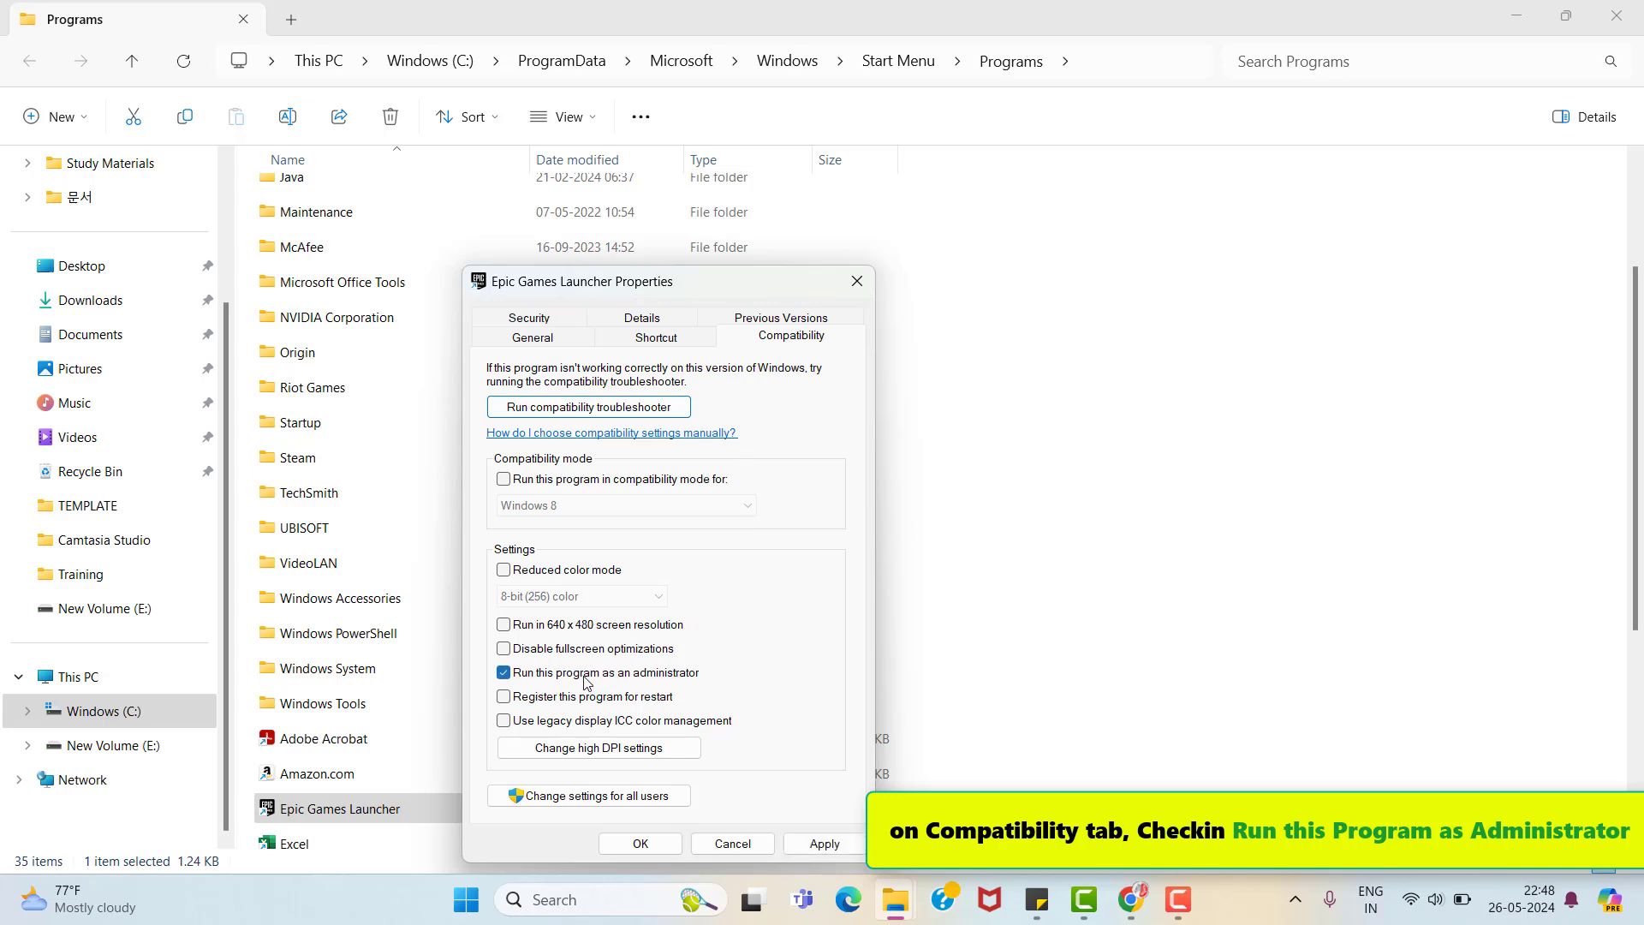
left_click(642, 845)
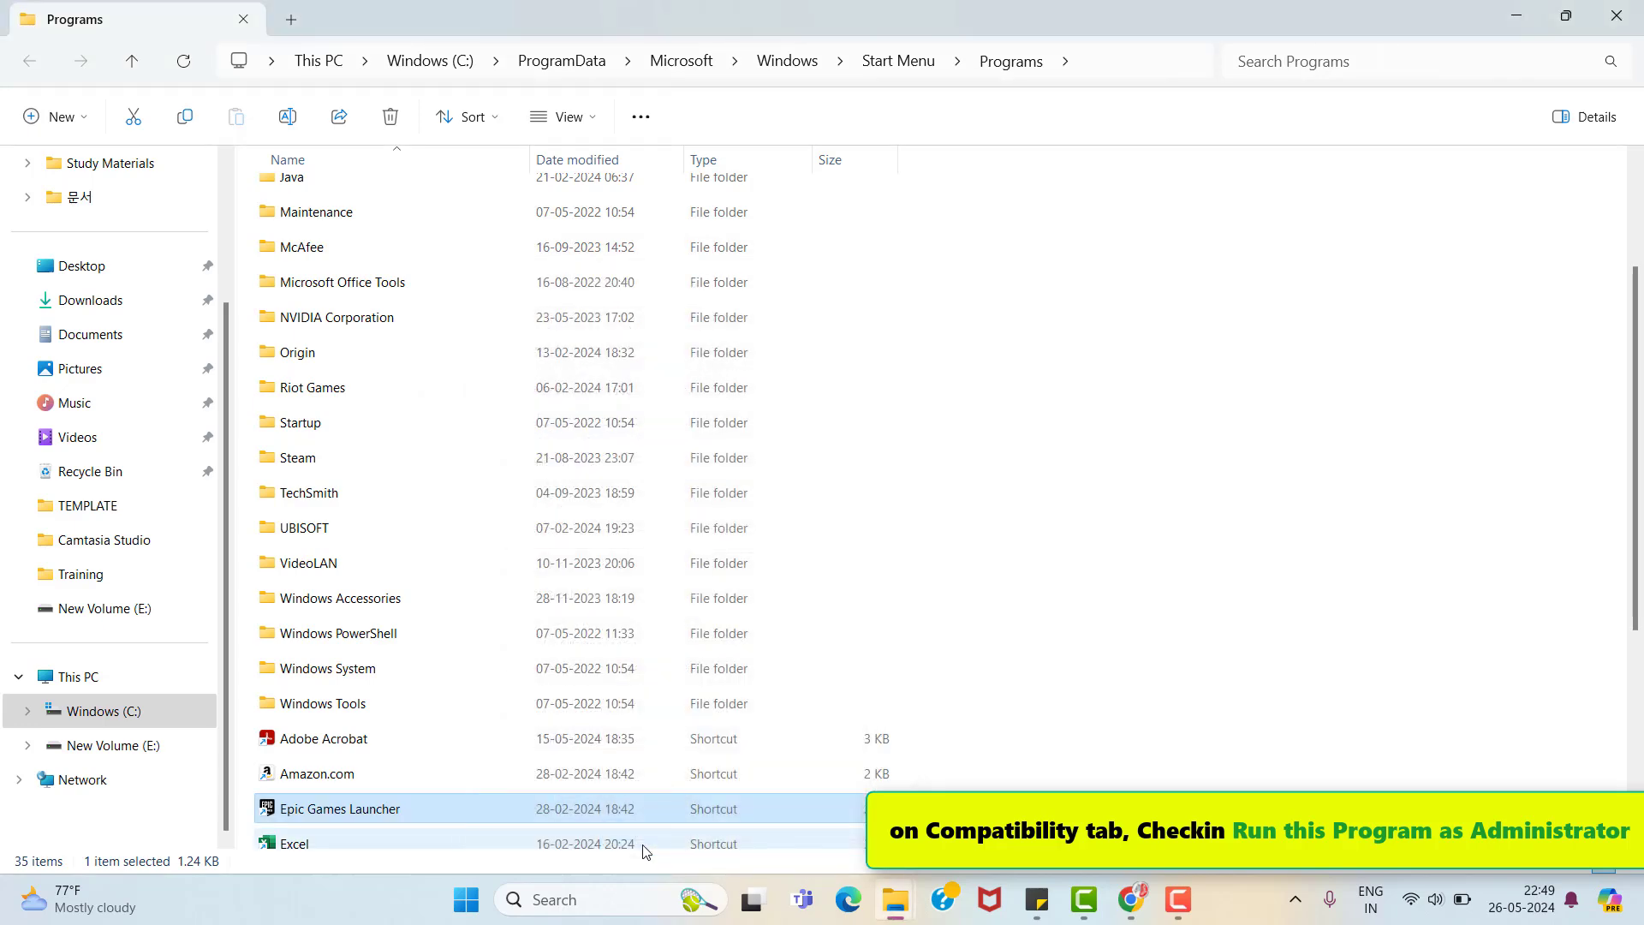
left_click(1634, 6)
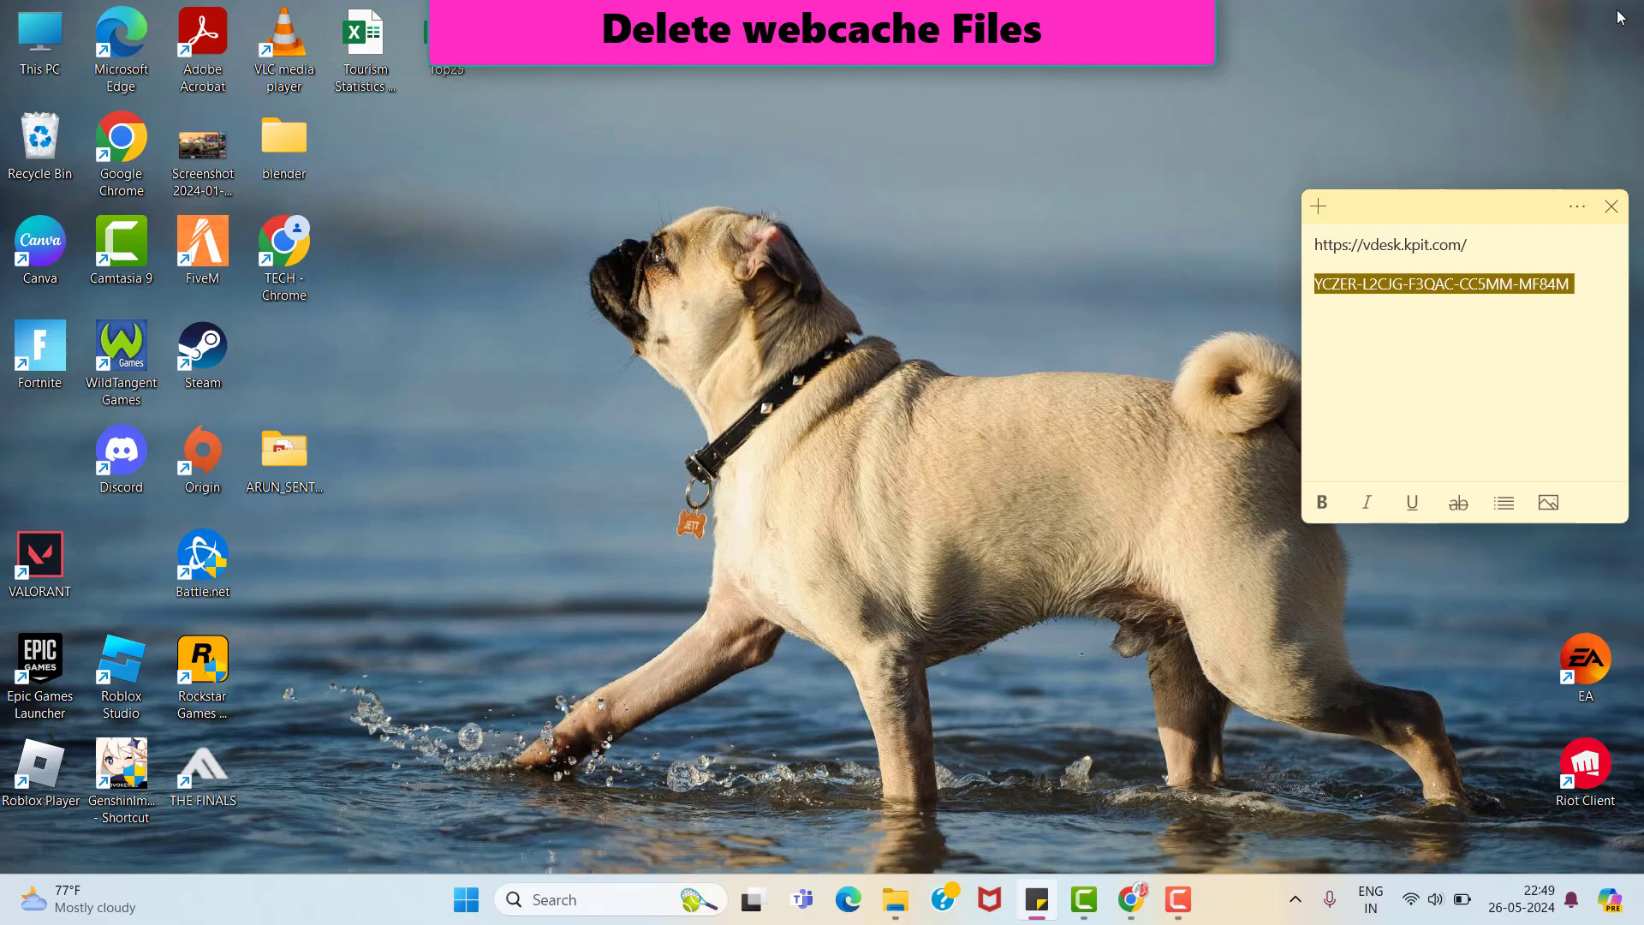
left_click(1056, 334)
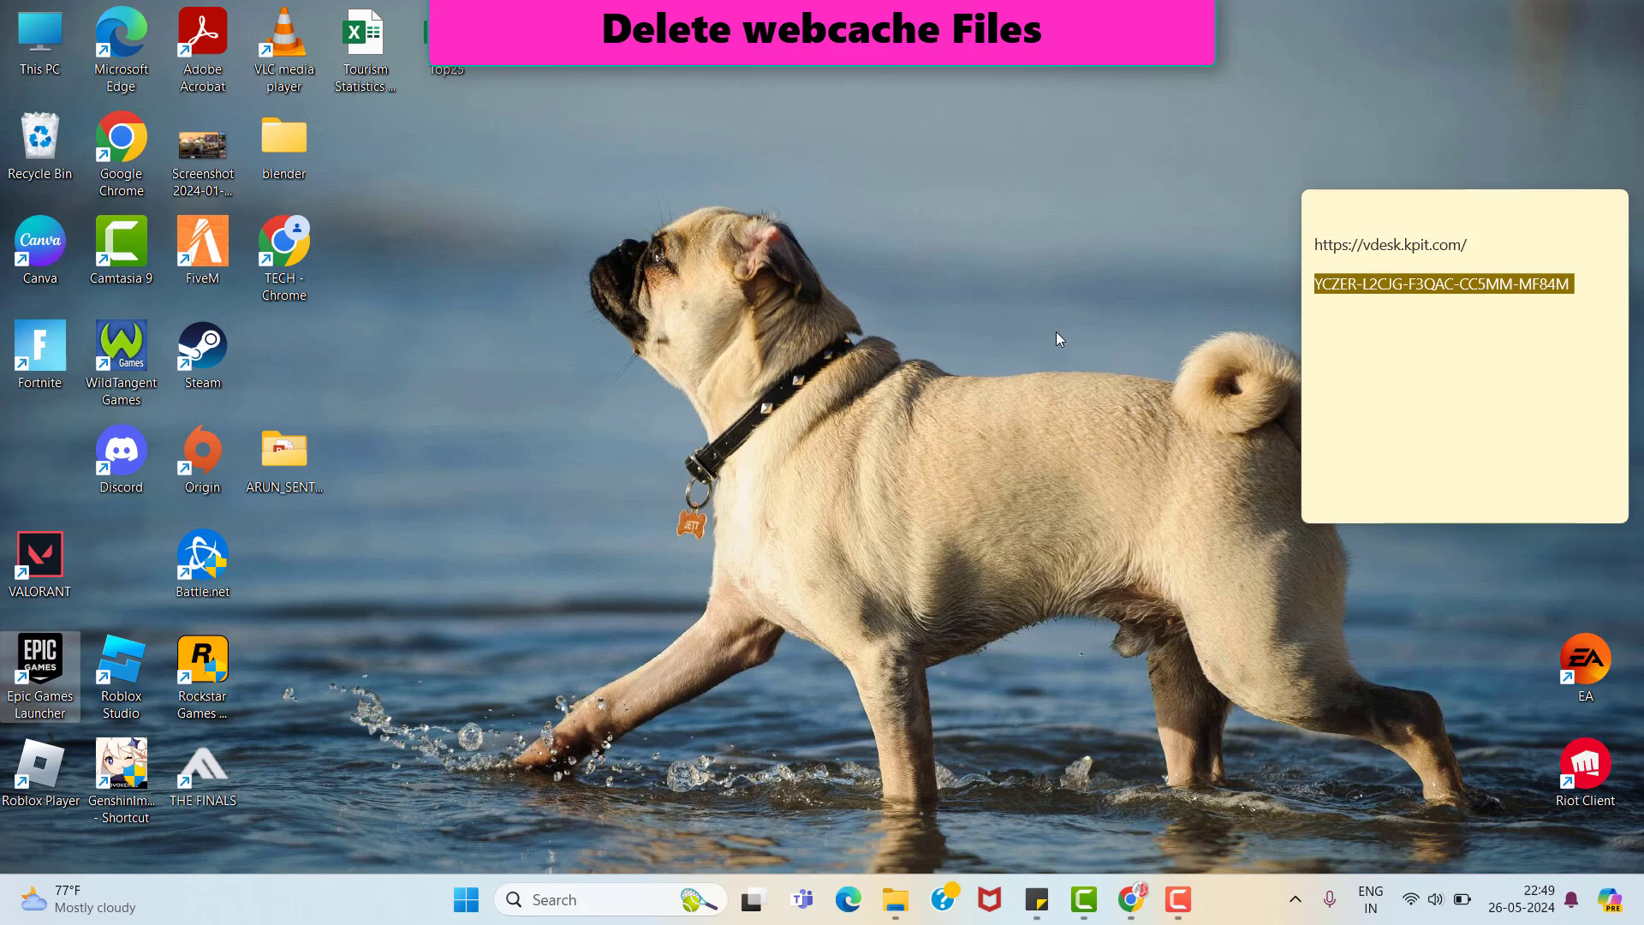
Step: Search Windows for the Epic Games Launcher and start it
left_click(469, 907)
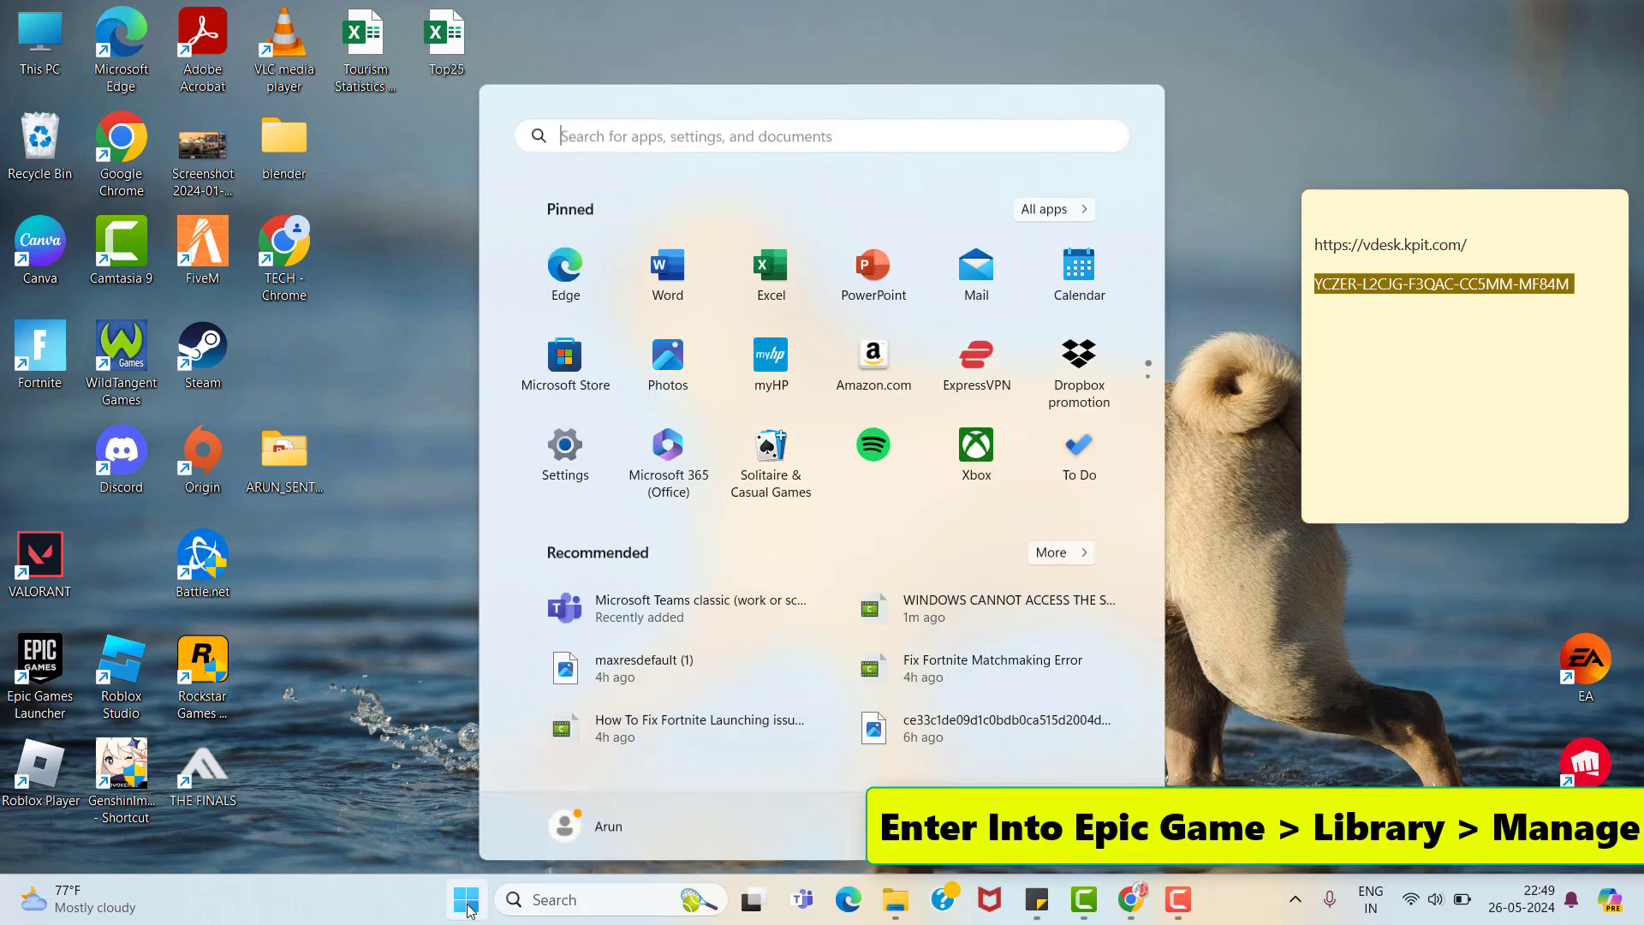
type("epi")
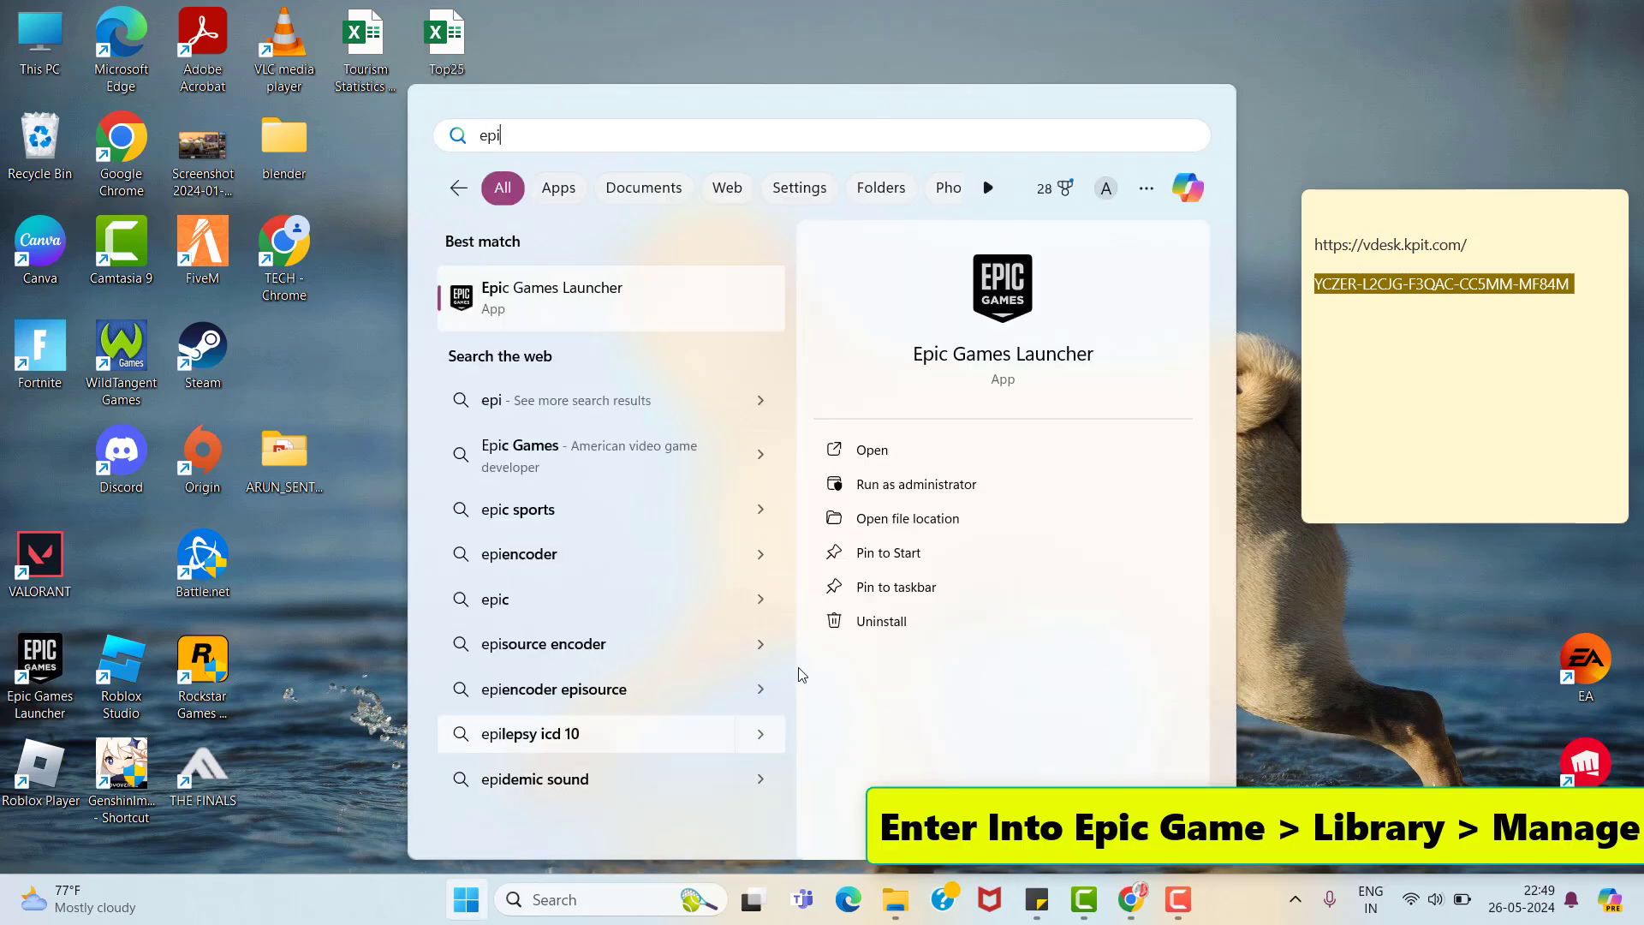
left_click(902, 454)
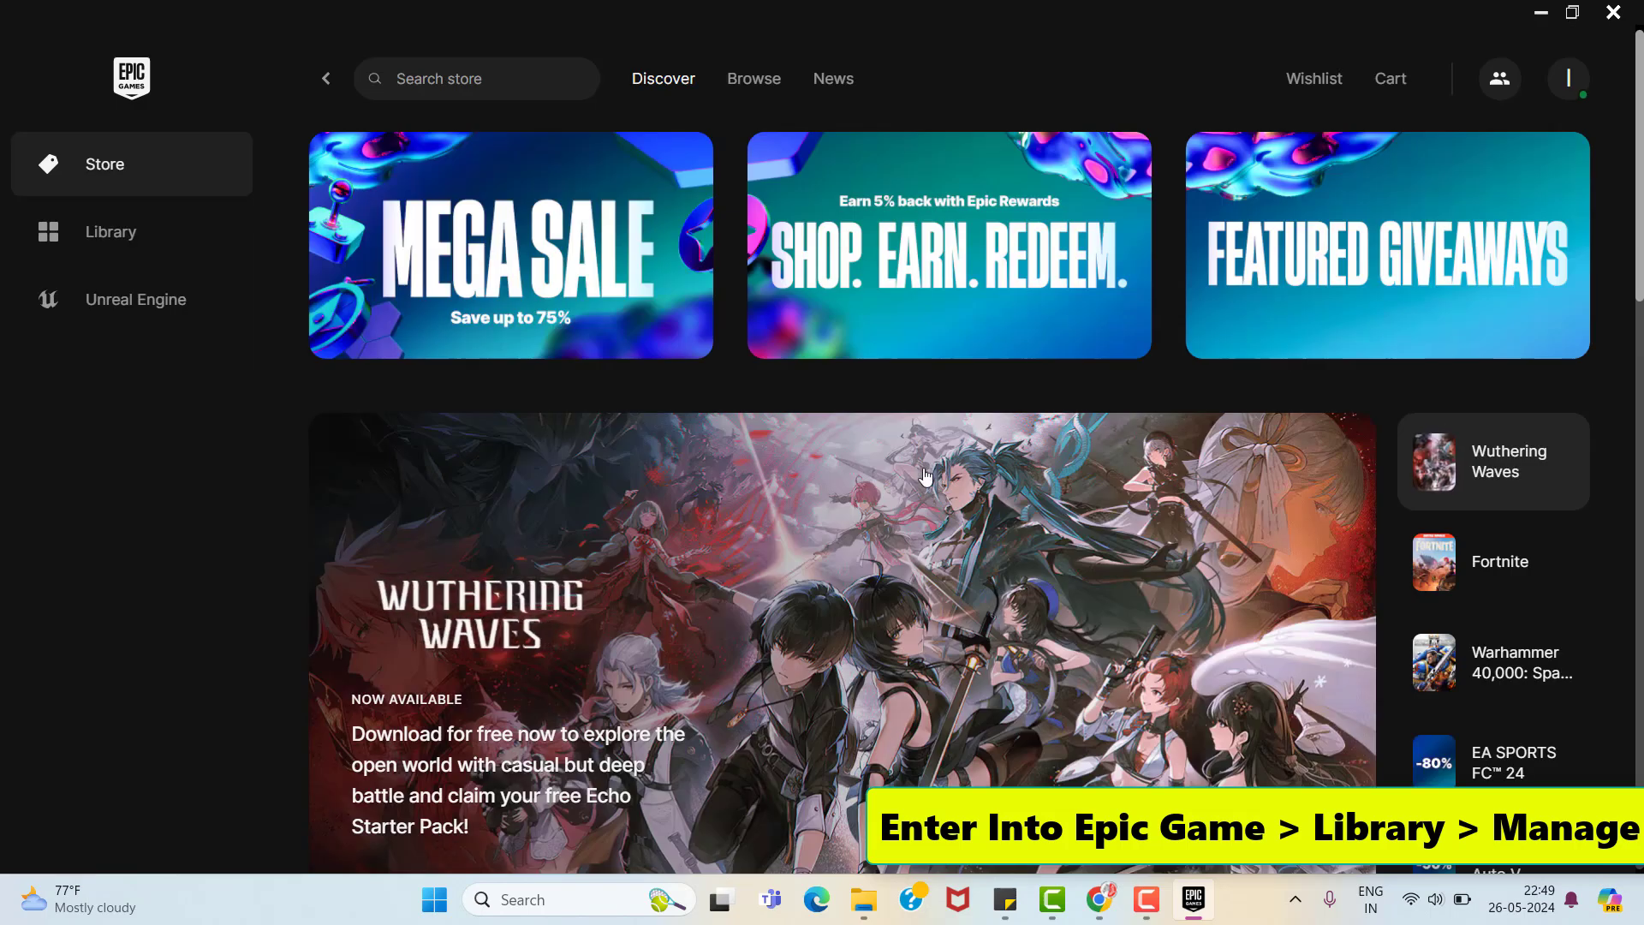
Step: Open Fortnite's install location from its management options in the launcher's library
left_click(145, 228)
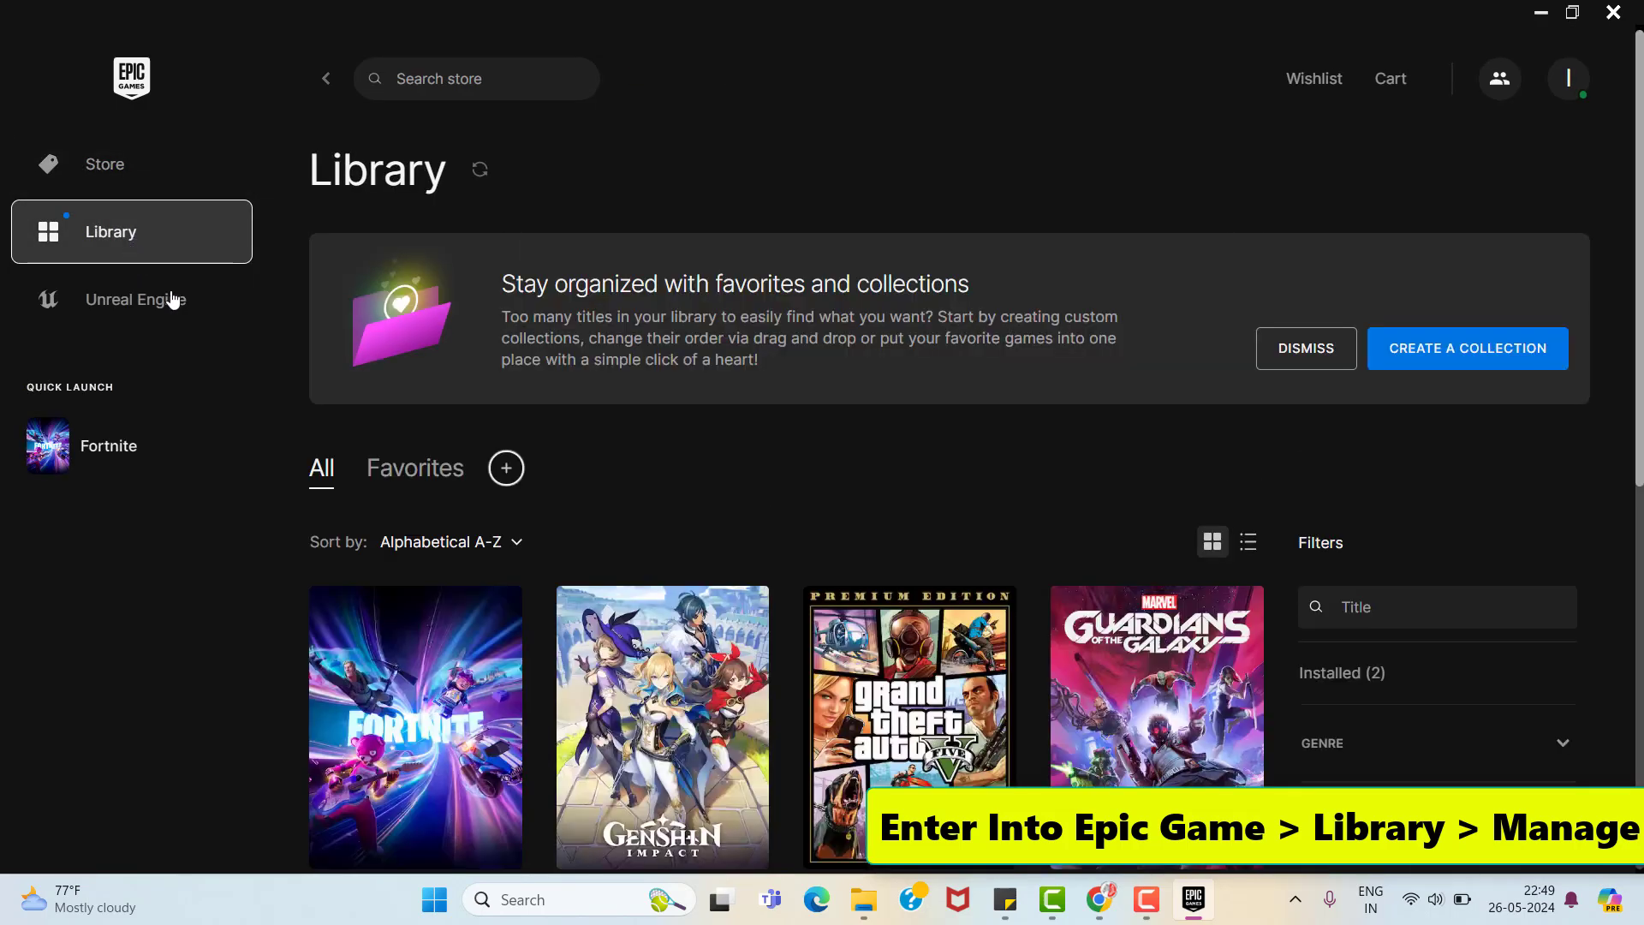
scroll(422, 543, "down", 2)
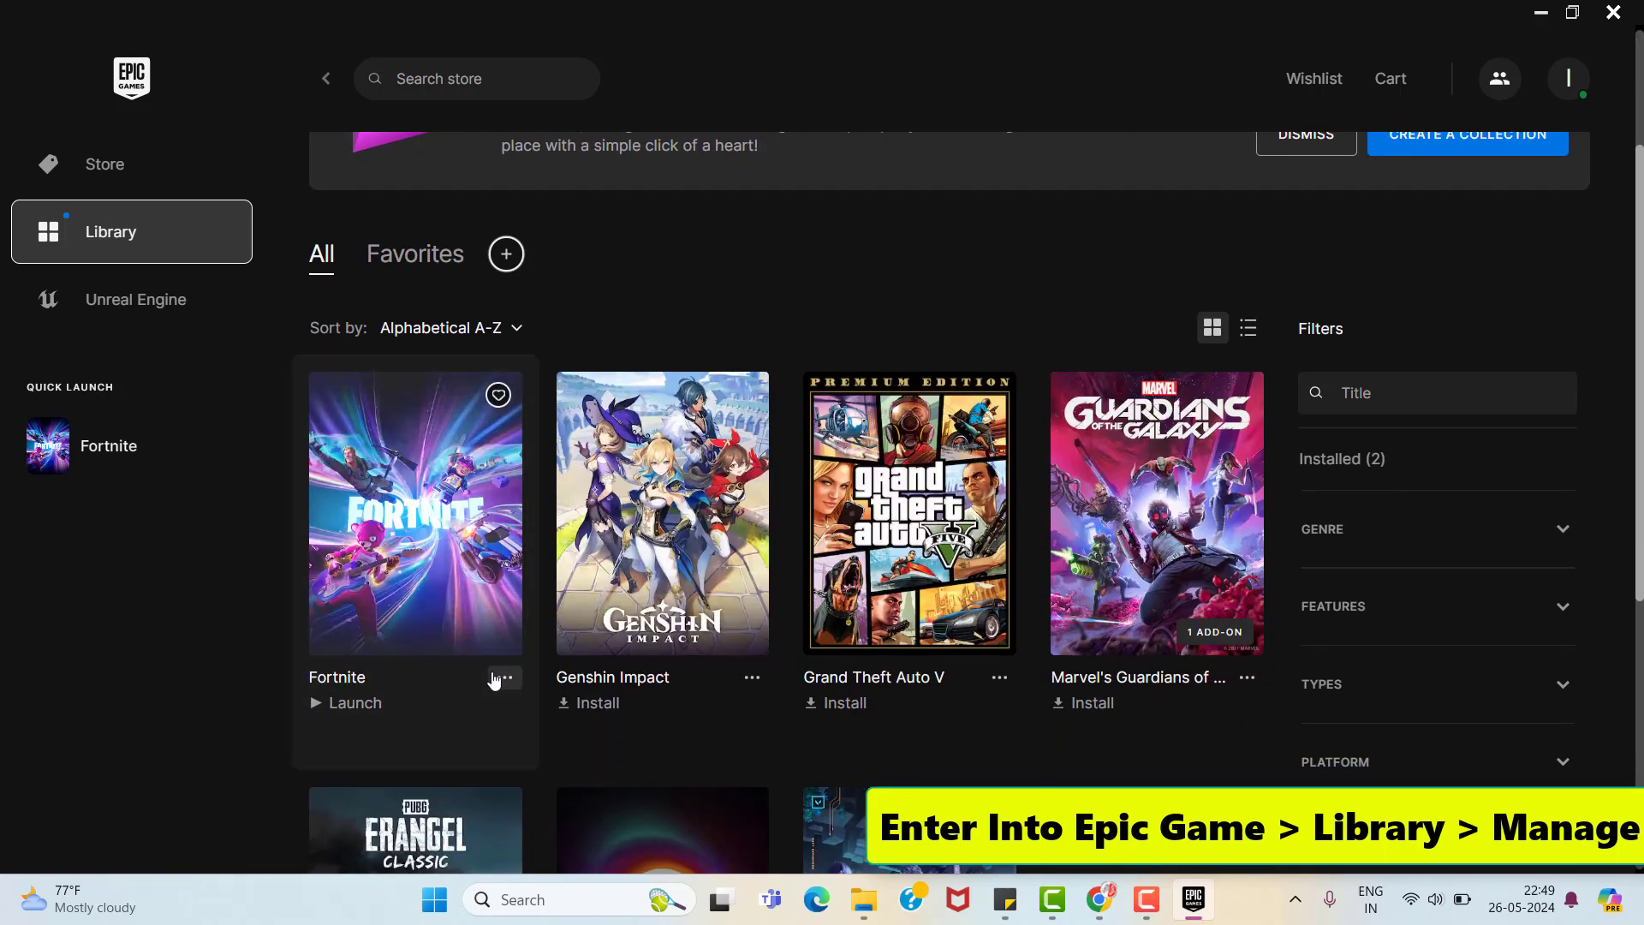
left_click(507, 678)
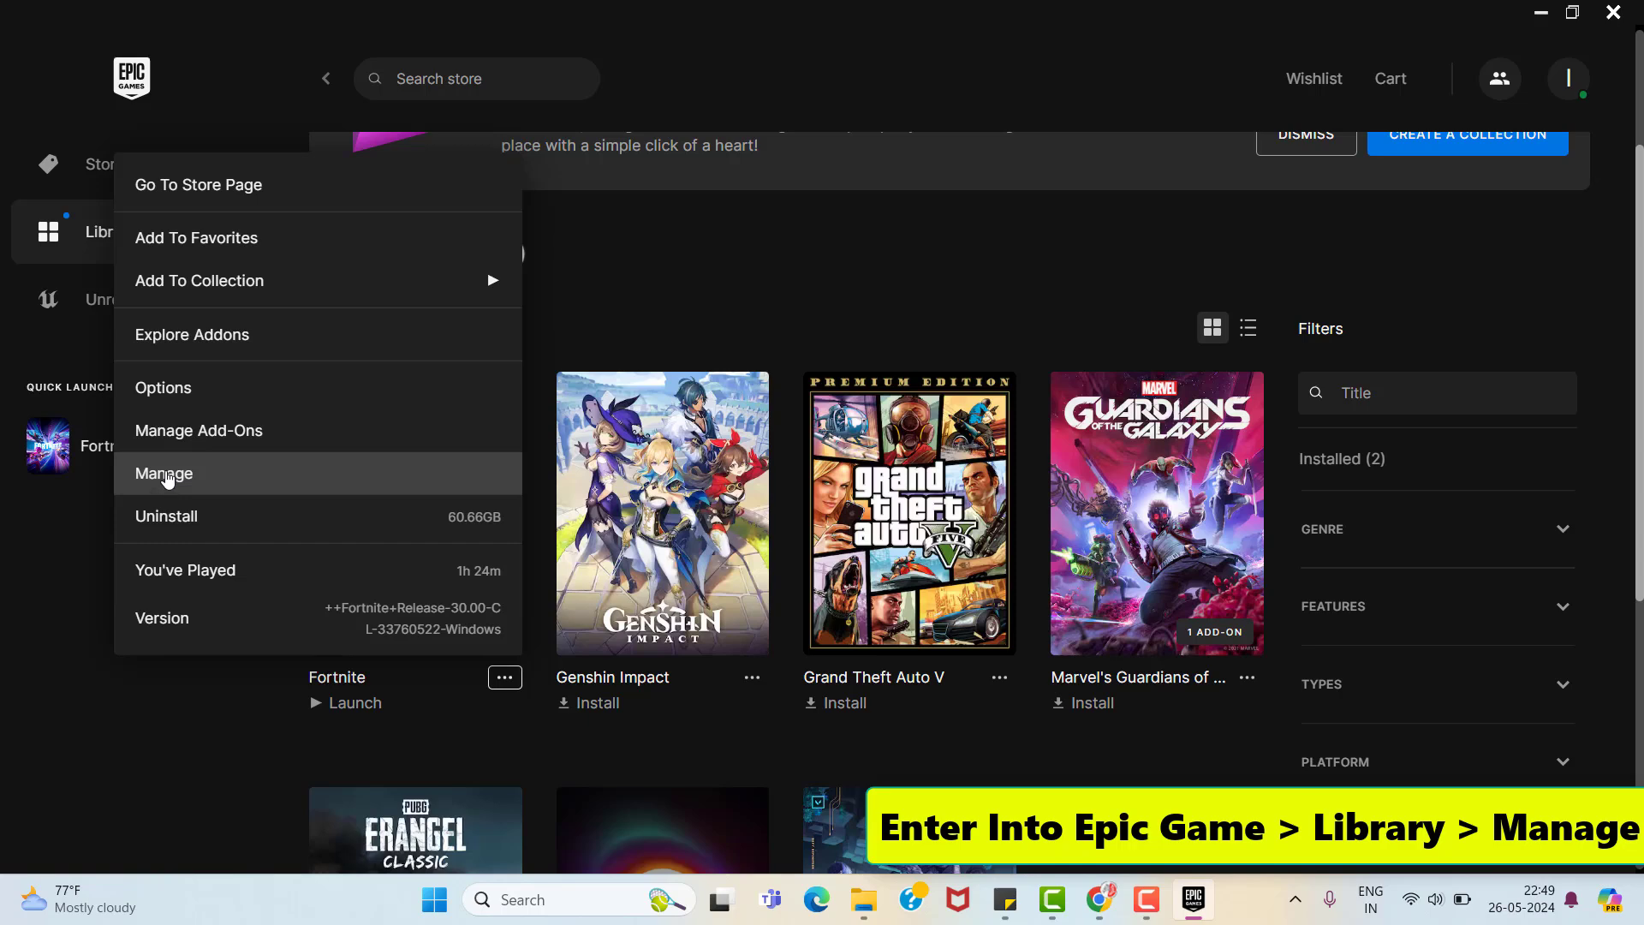
left_click(164, 475)
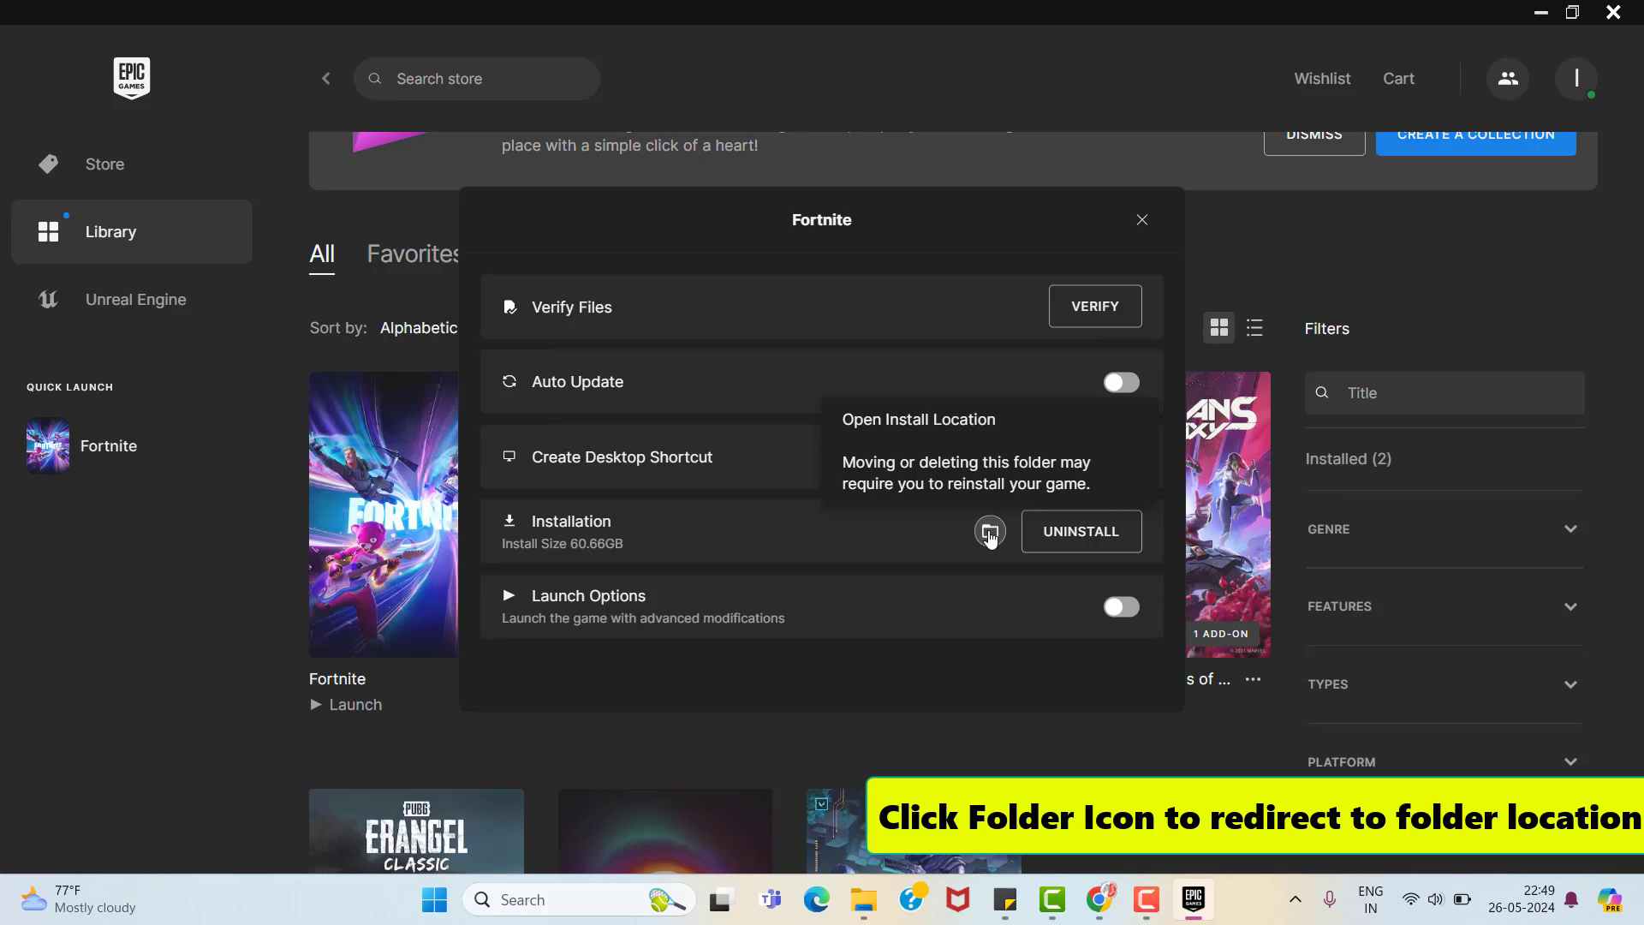
left_click(991, 533)
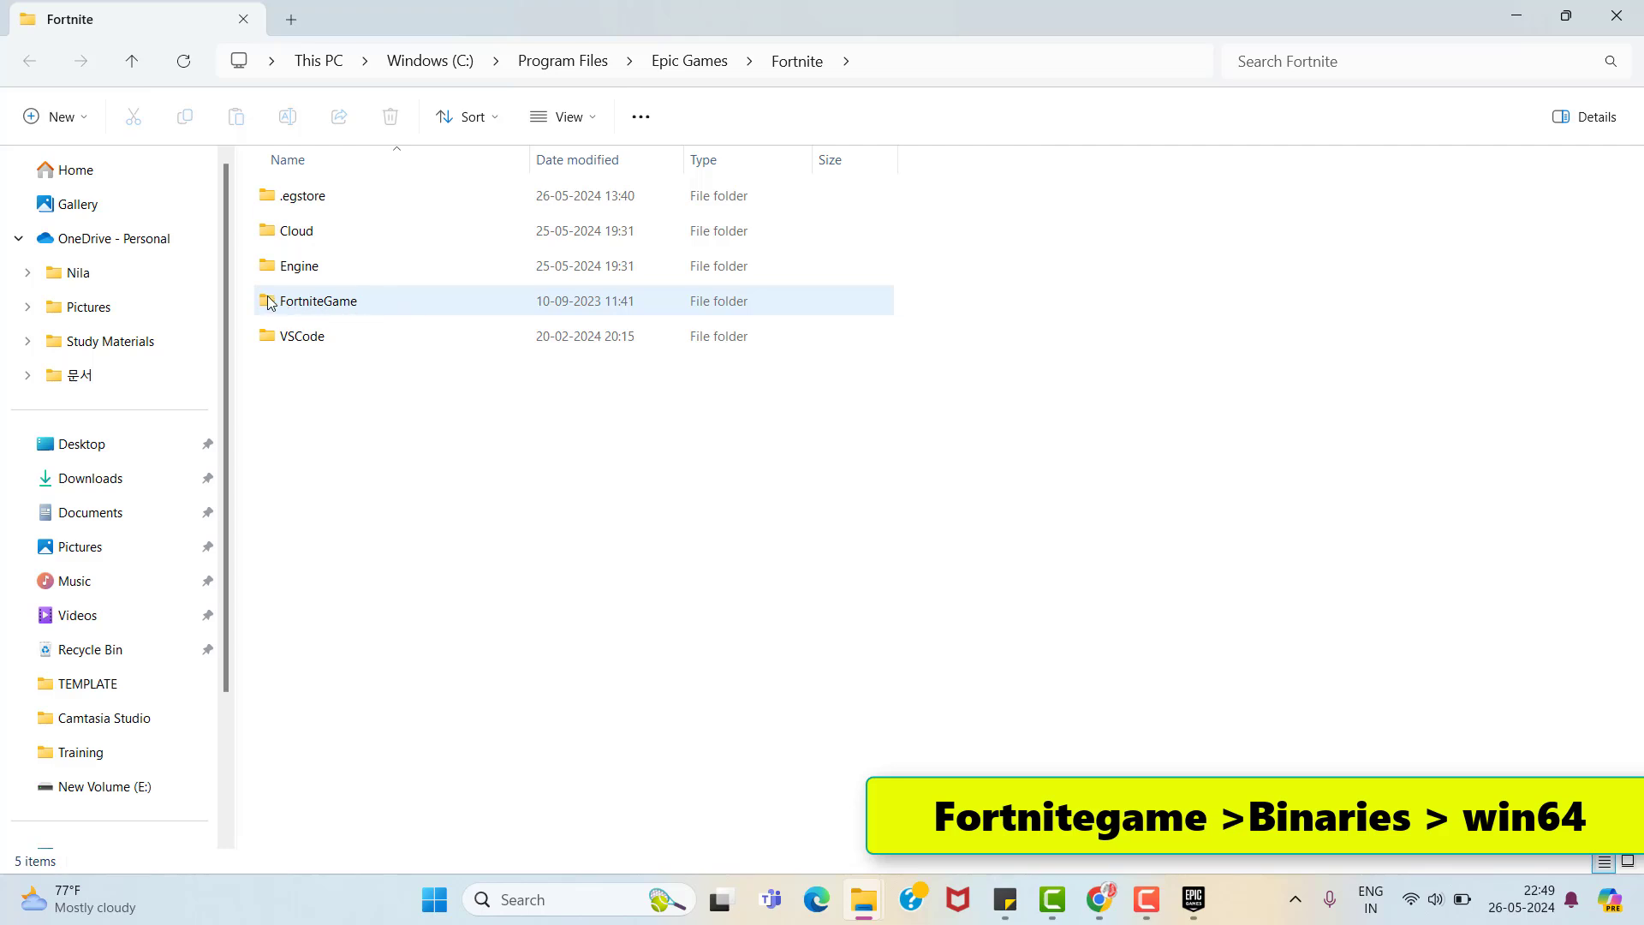
Step: Open the Win64 folder inside FortniteGame > Binaries
double_click(369, 308)
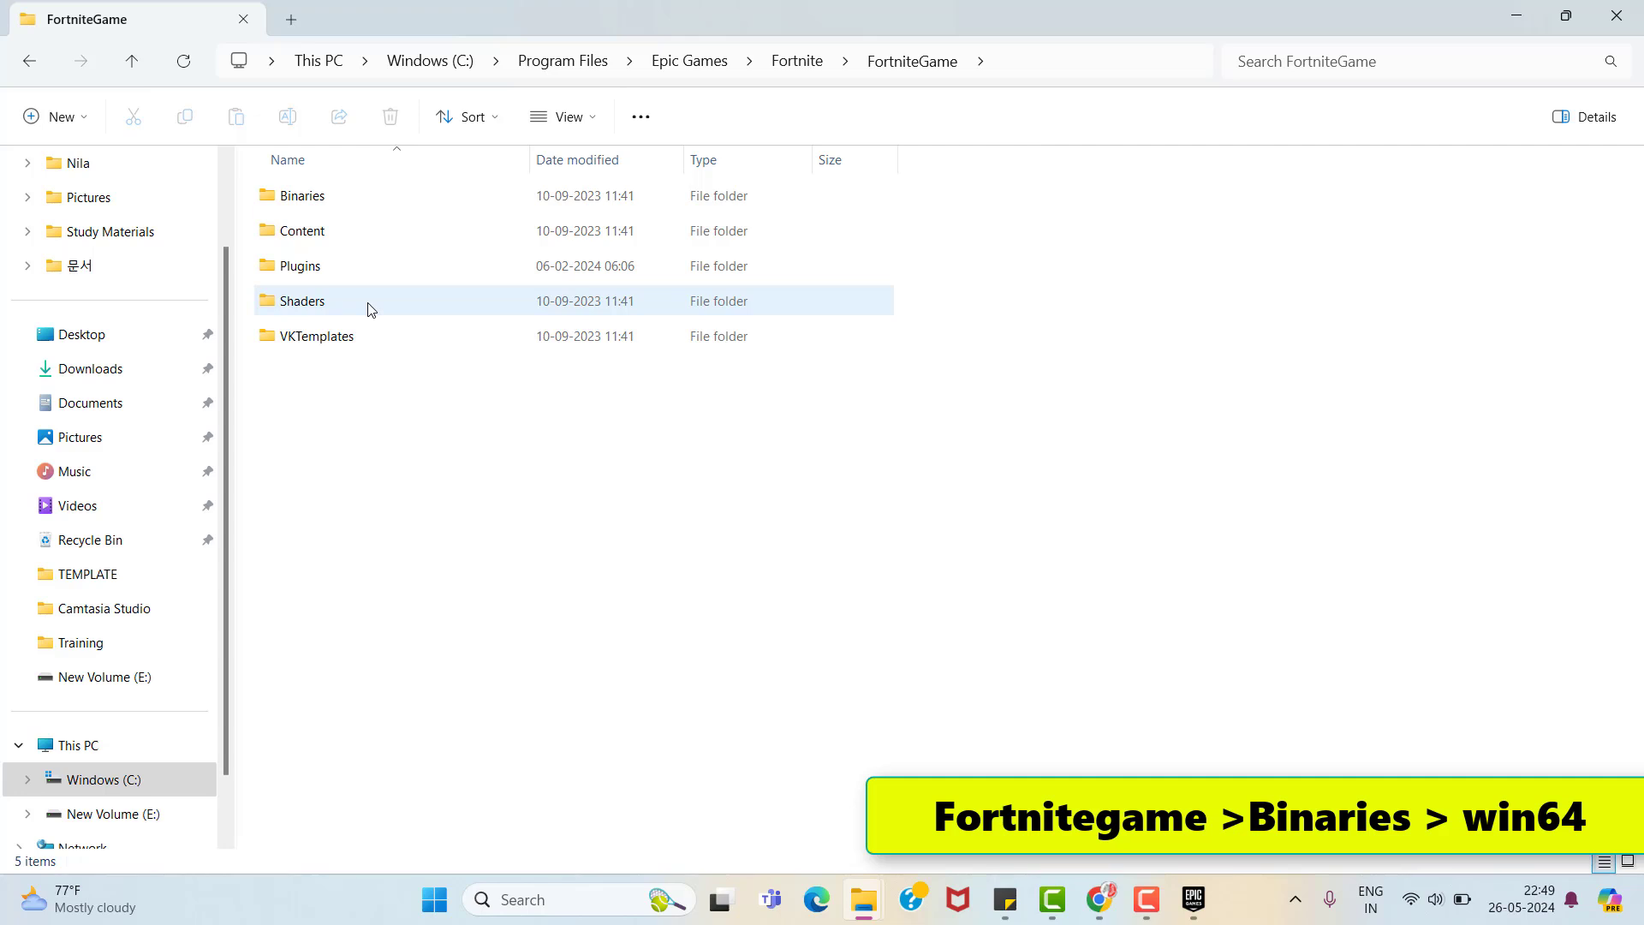
double_click(330, 199)
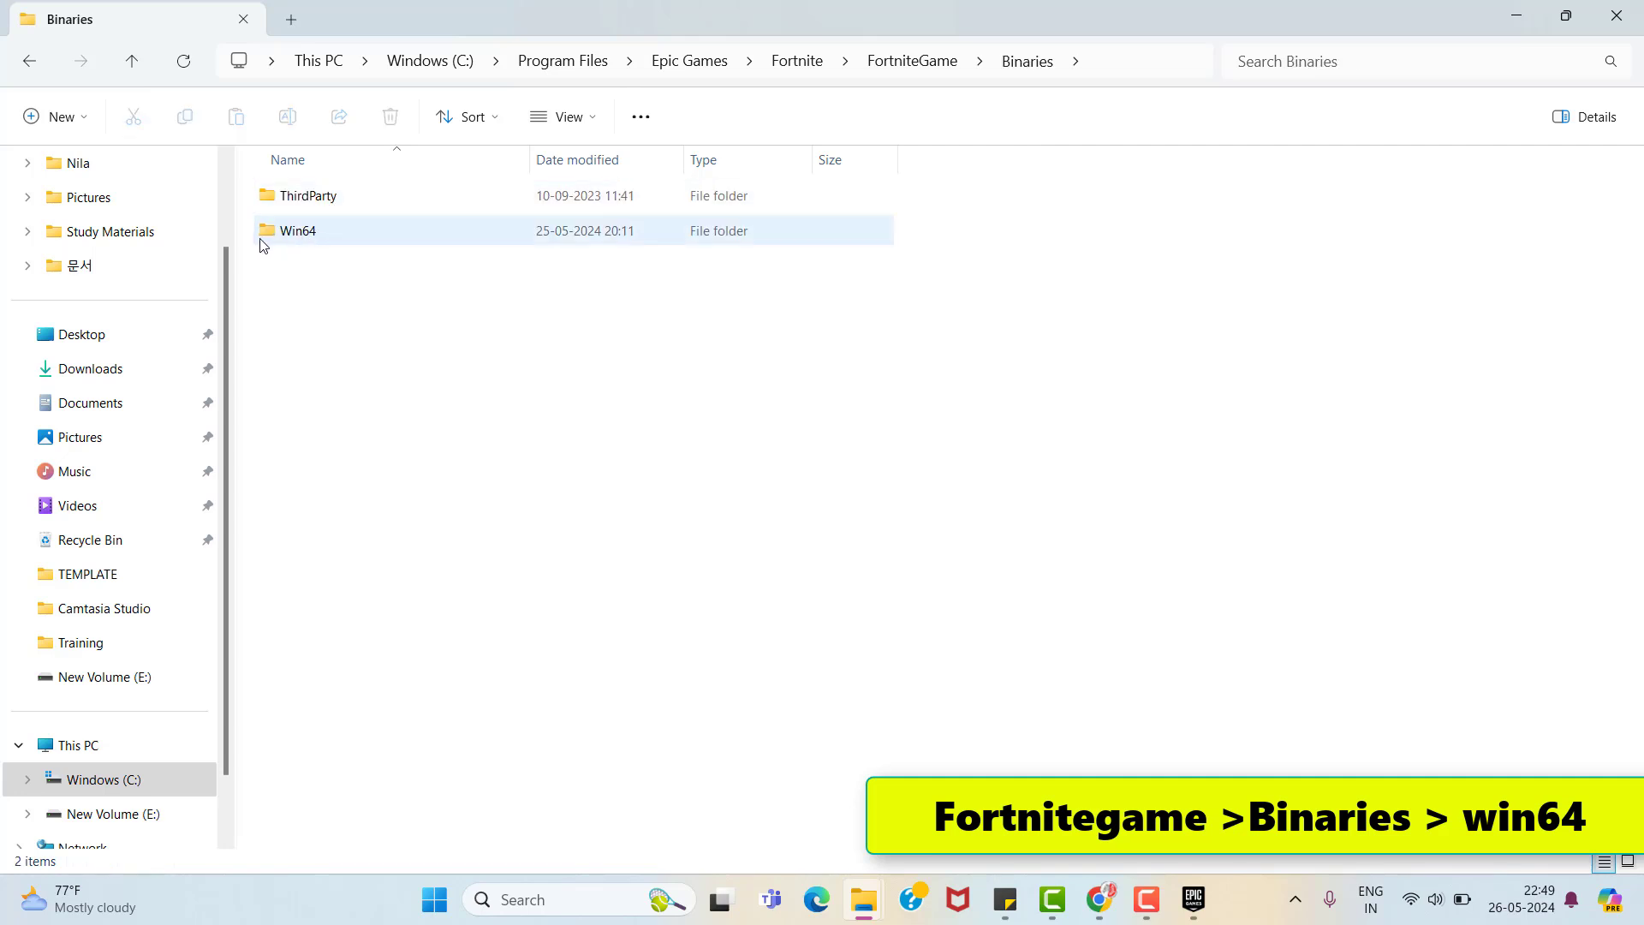
double_click(329, 238)
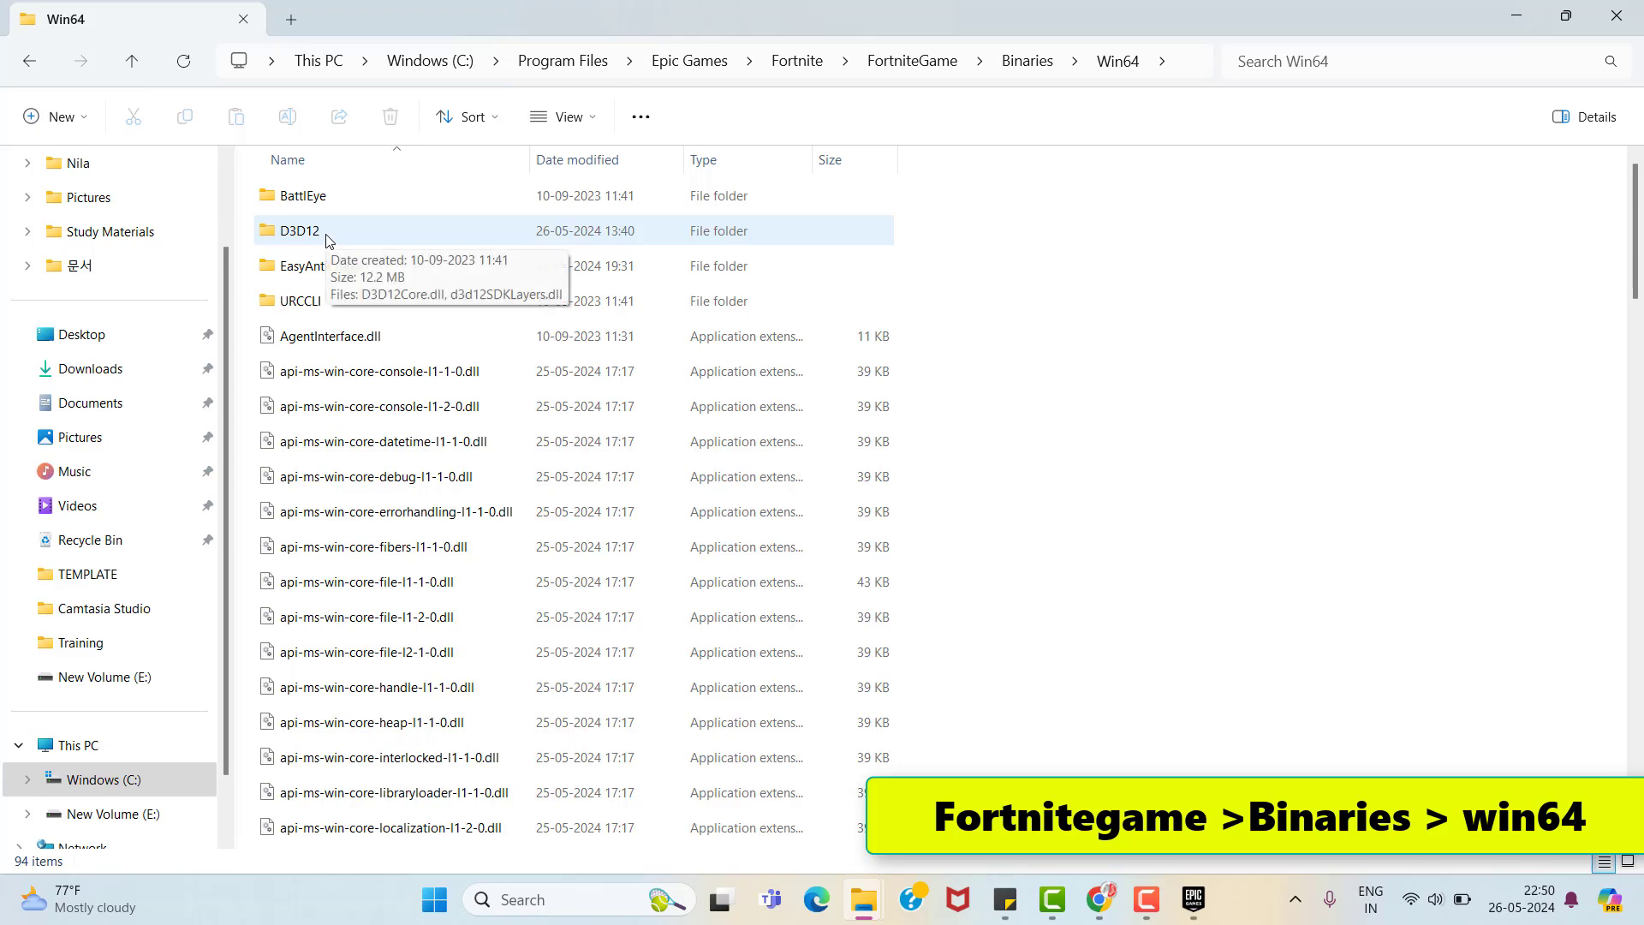
Step: Set the FortniteLauncher application to Windows 8 compatibility mode with fullscreen optimizations disabled, and save its properties
scroll(424, 478, "down", 15)
scroll(418, 510, "down", 3)
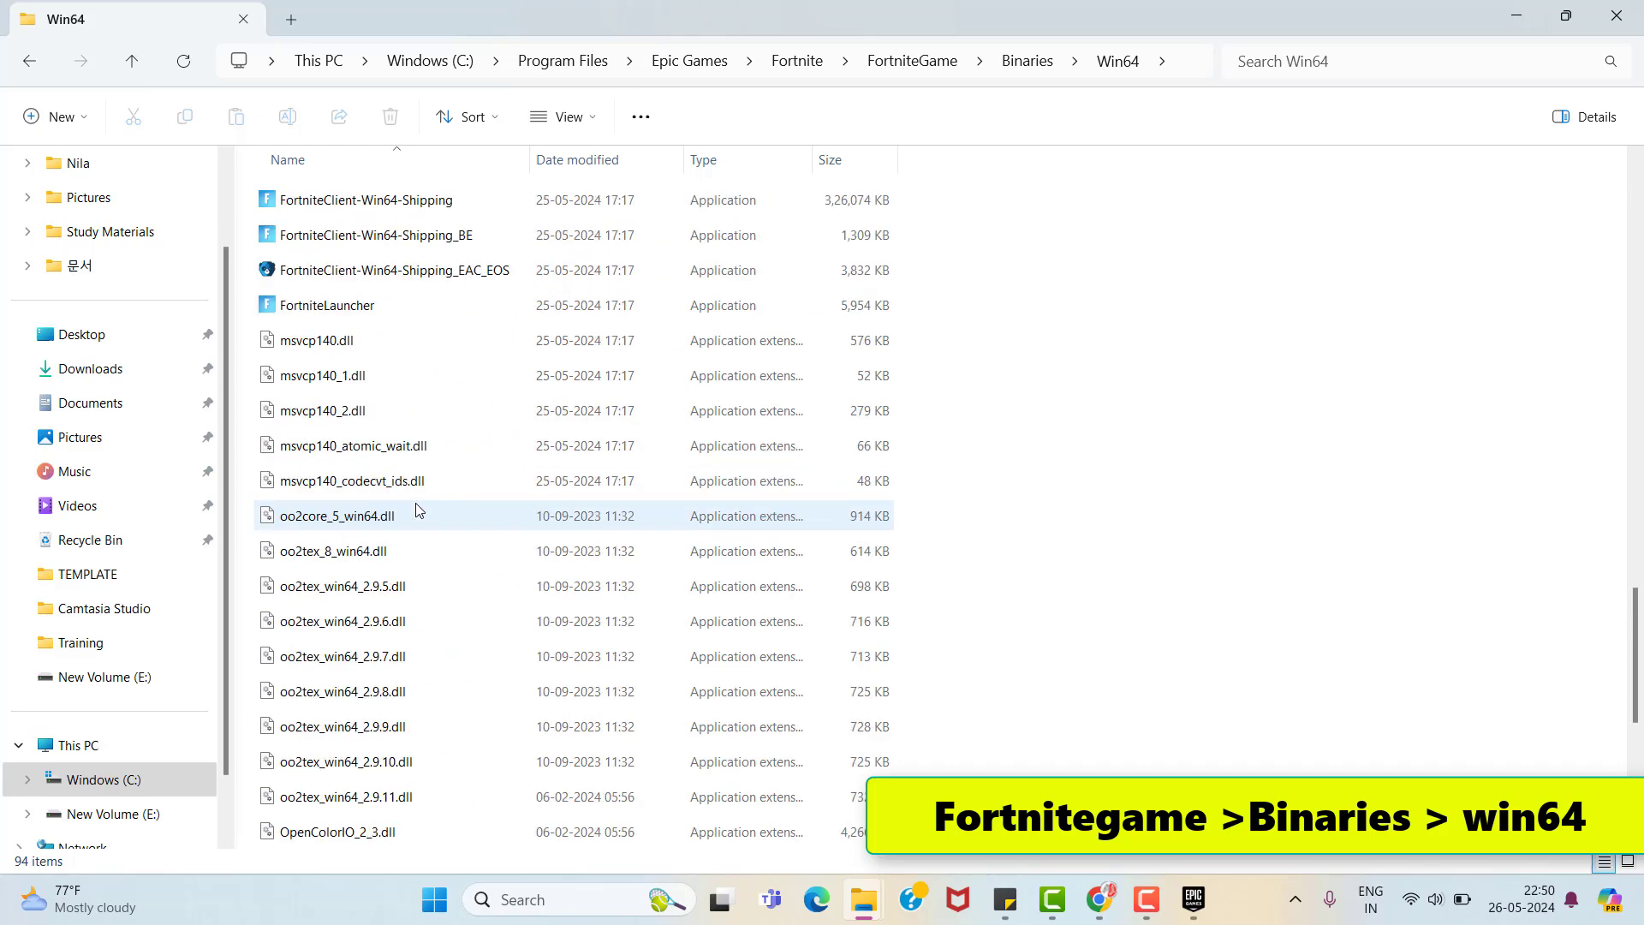
scroll(418, 510, "up", 3)
scroll(418, 510, "down", 1)
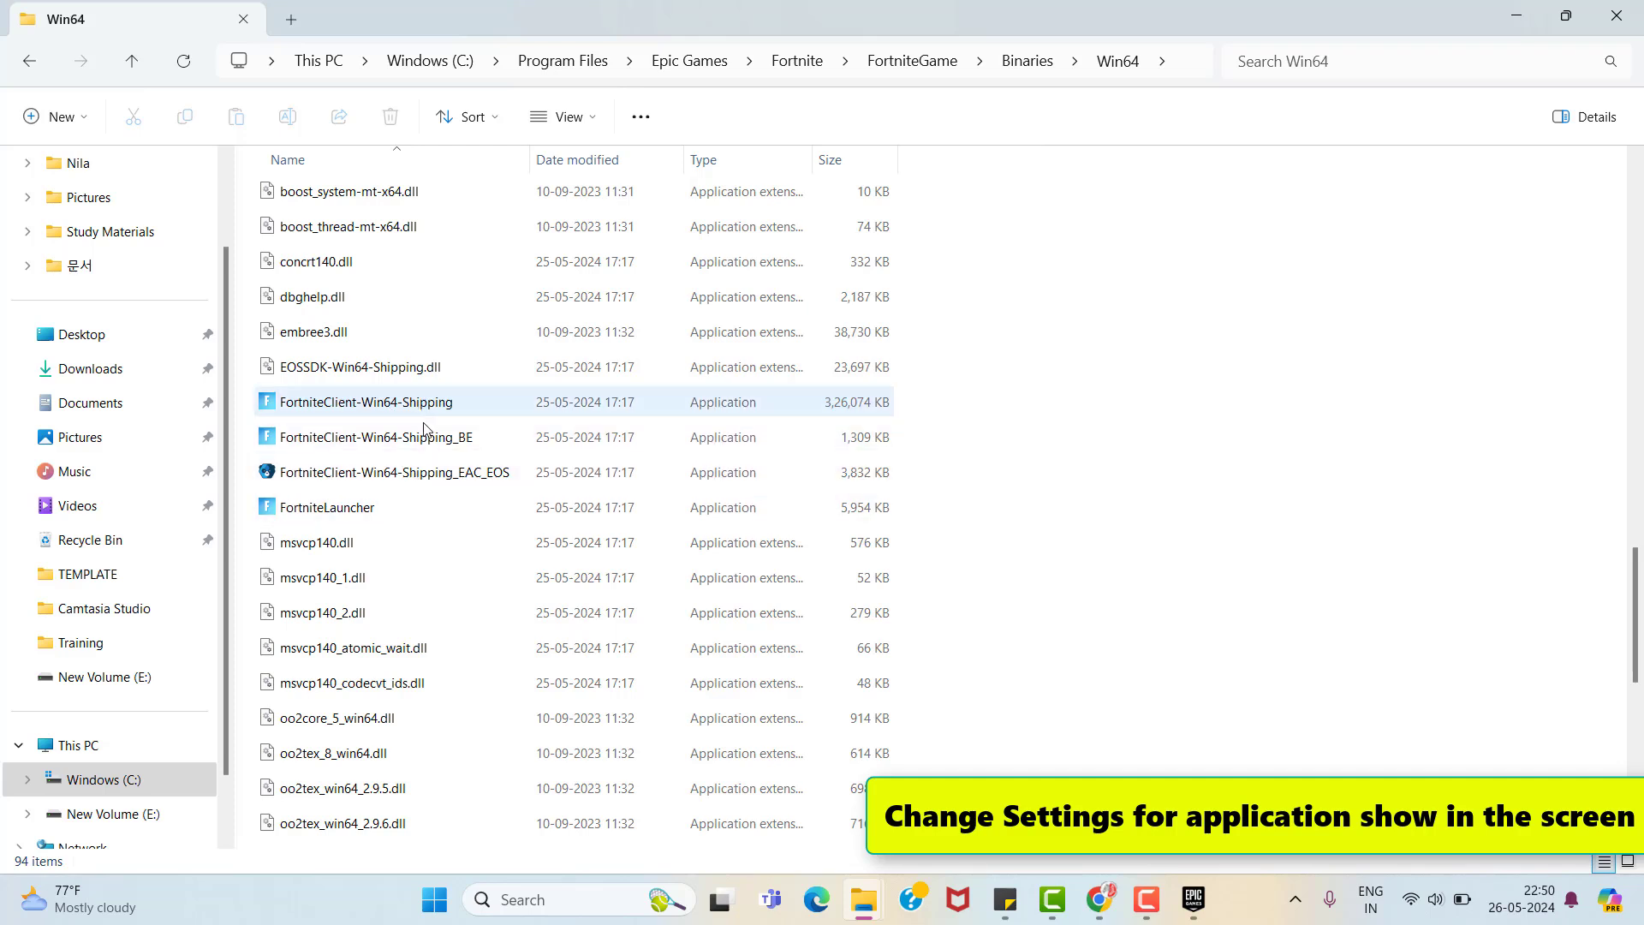
right_click(394, 512)
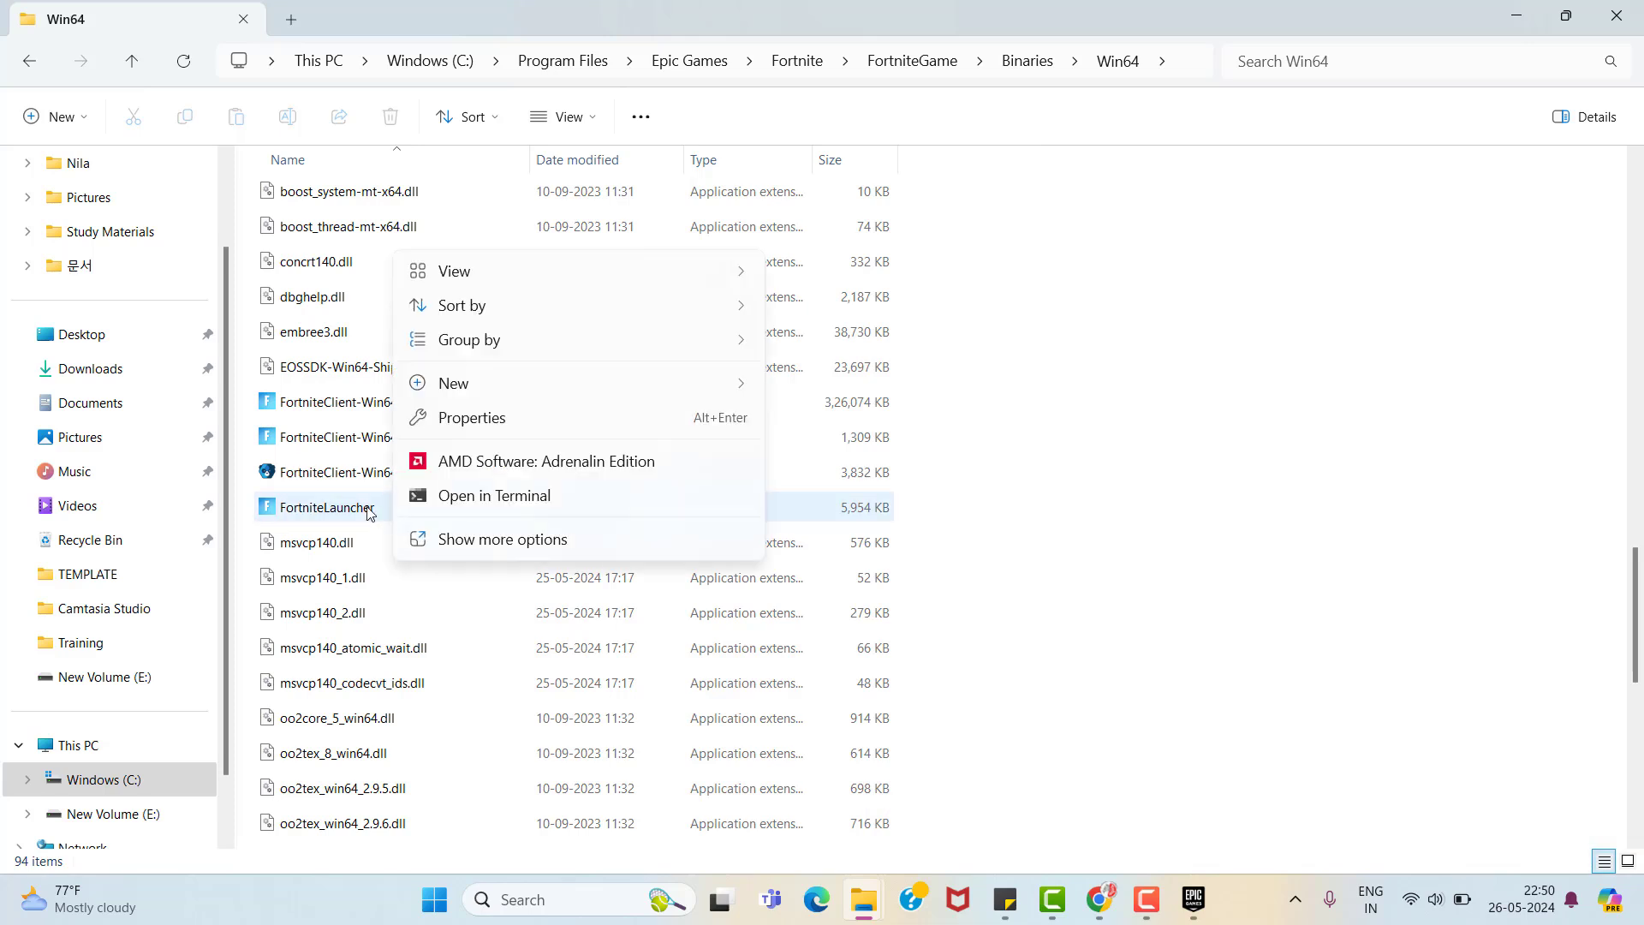
left_click(368, 512)
right_click(366, 511)
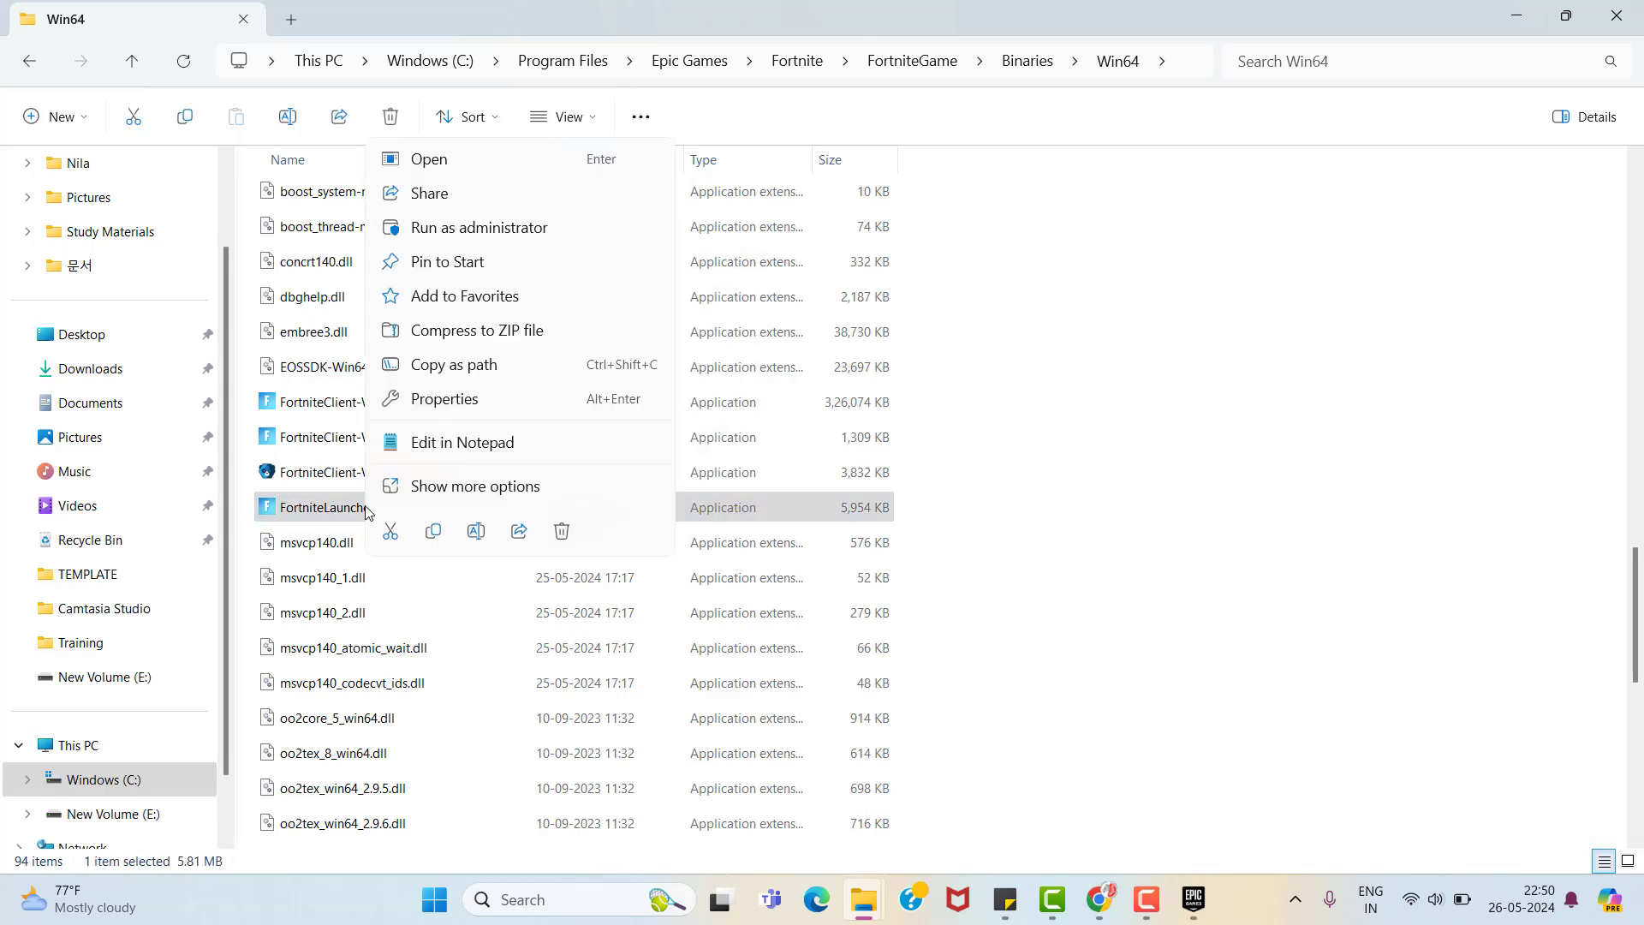
left_click(467, 400)
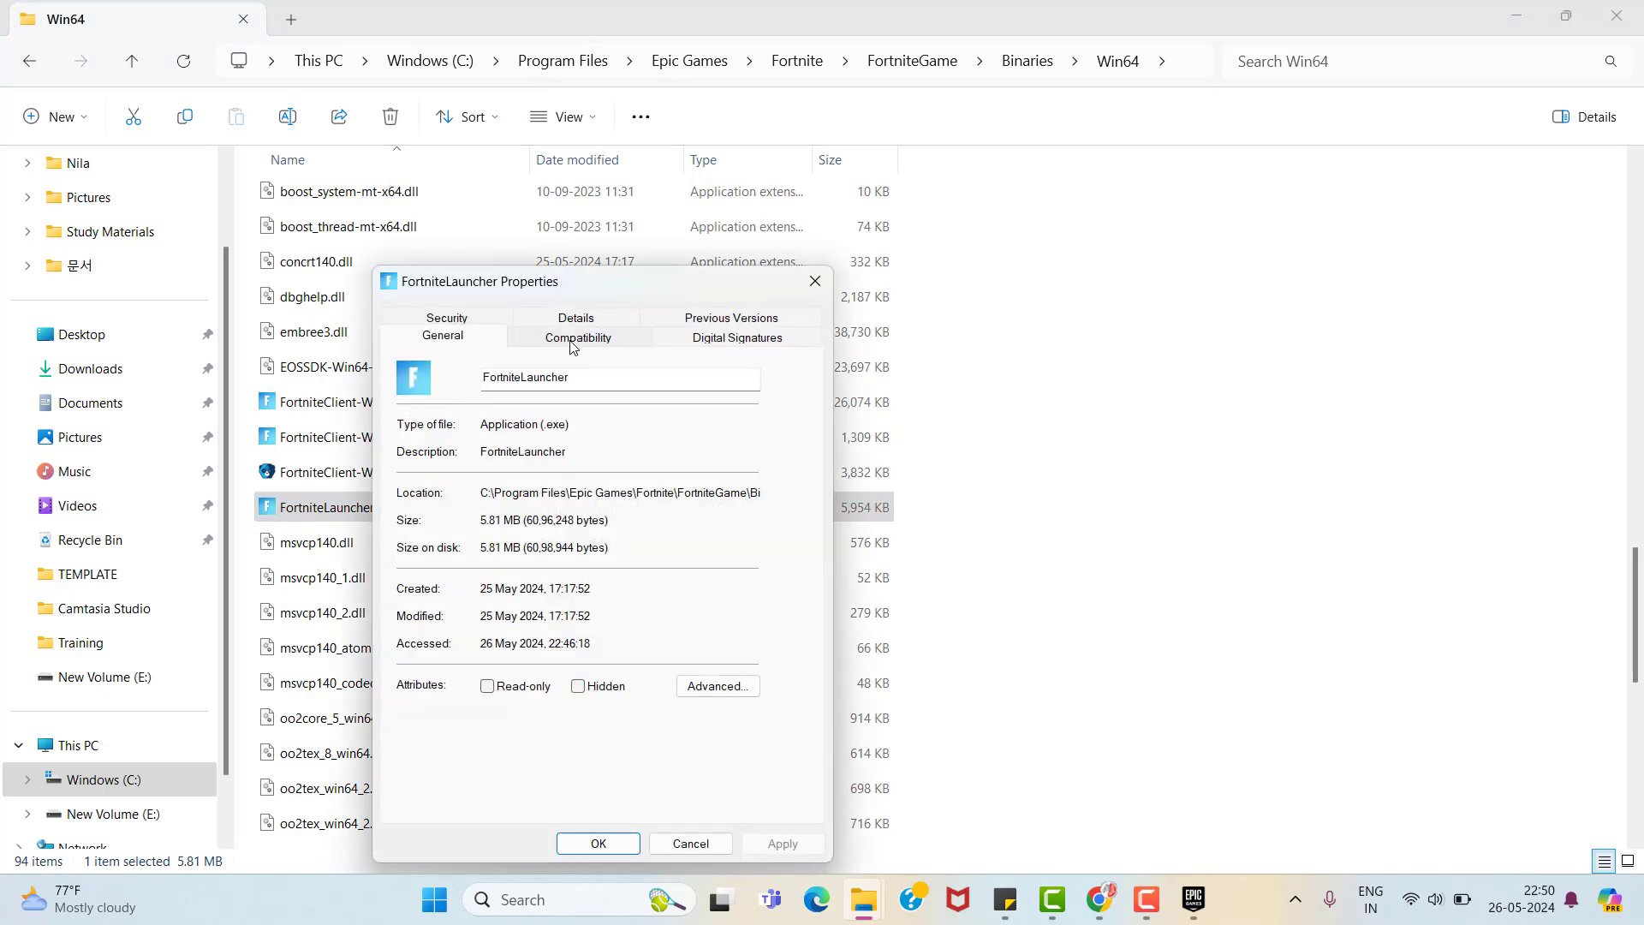
left_click(573, 342)
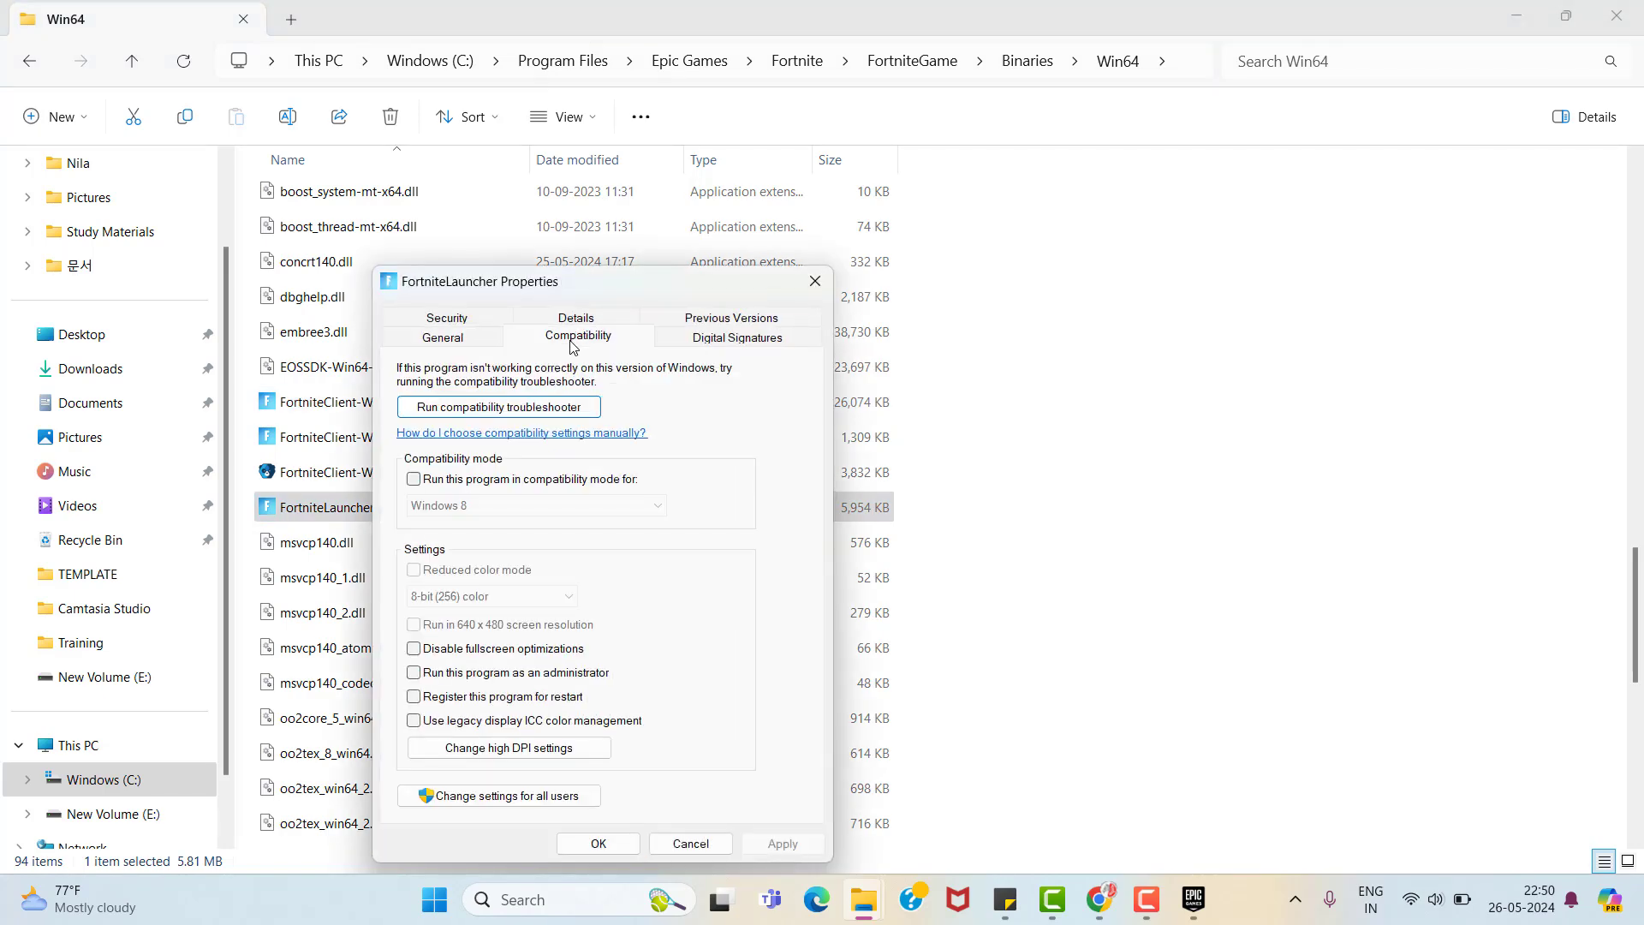
left_click(414, 482)
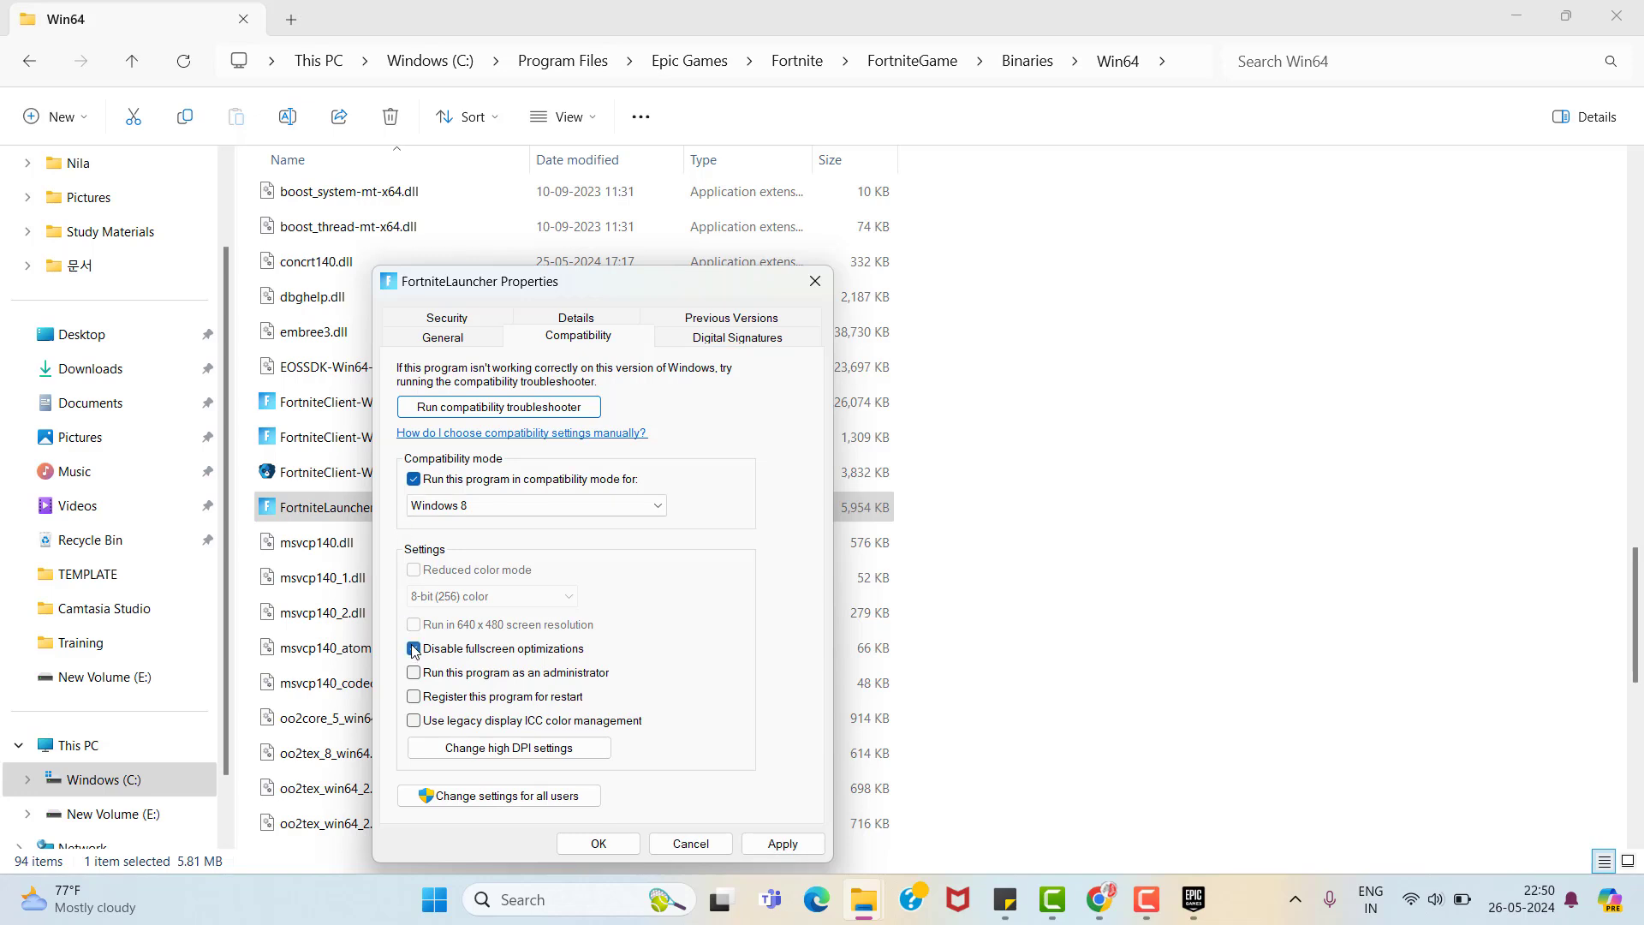
left_click(599, 845)
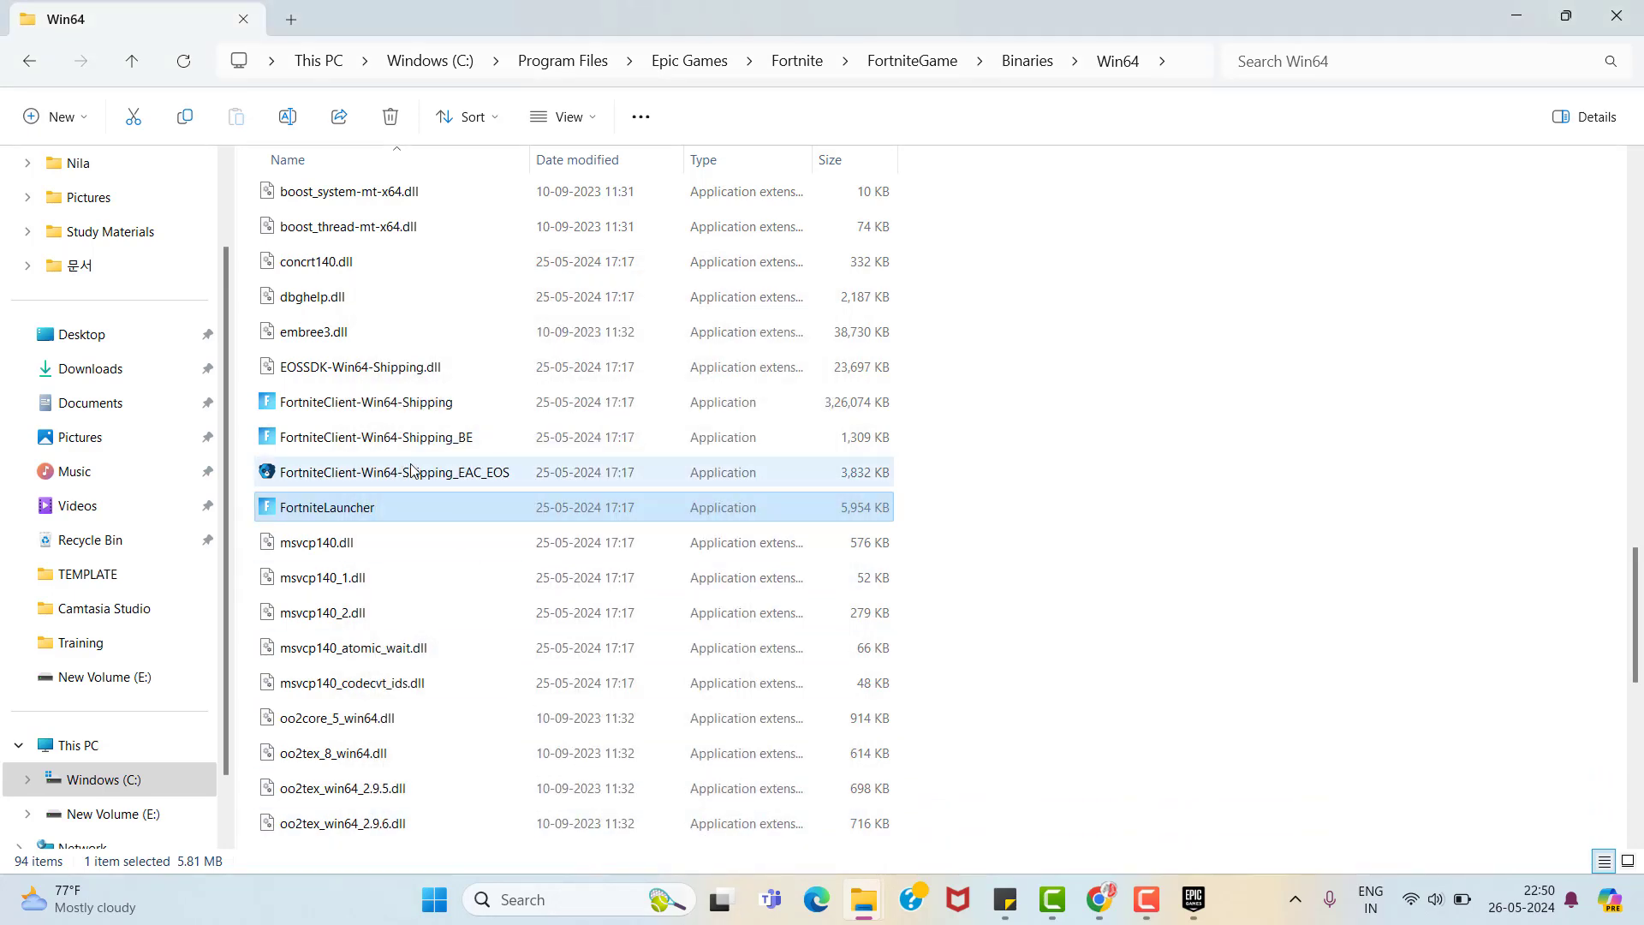
Step: Set FortniteClient-Win64-Shipping_BE to Windows 8 compatibility mode with fullscreen optimizations disabled, and save its properties
left_click(393, 437)
right_click(392, 436)
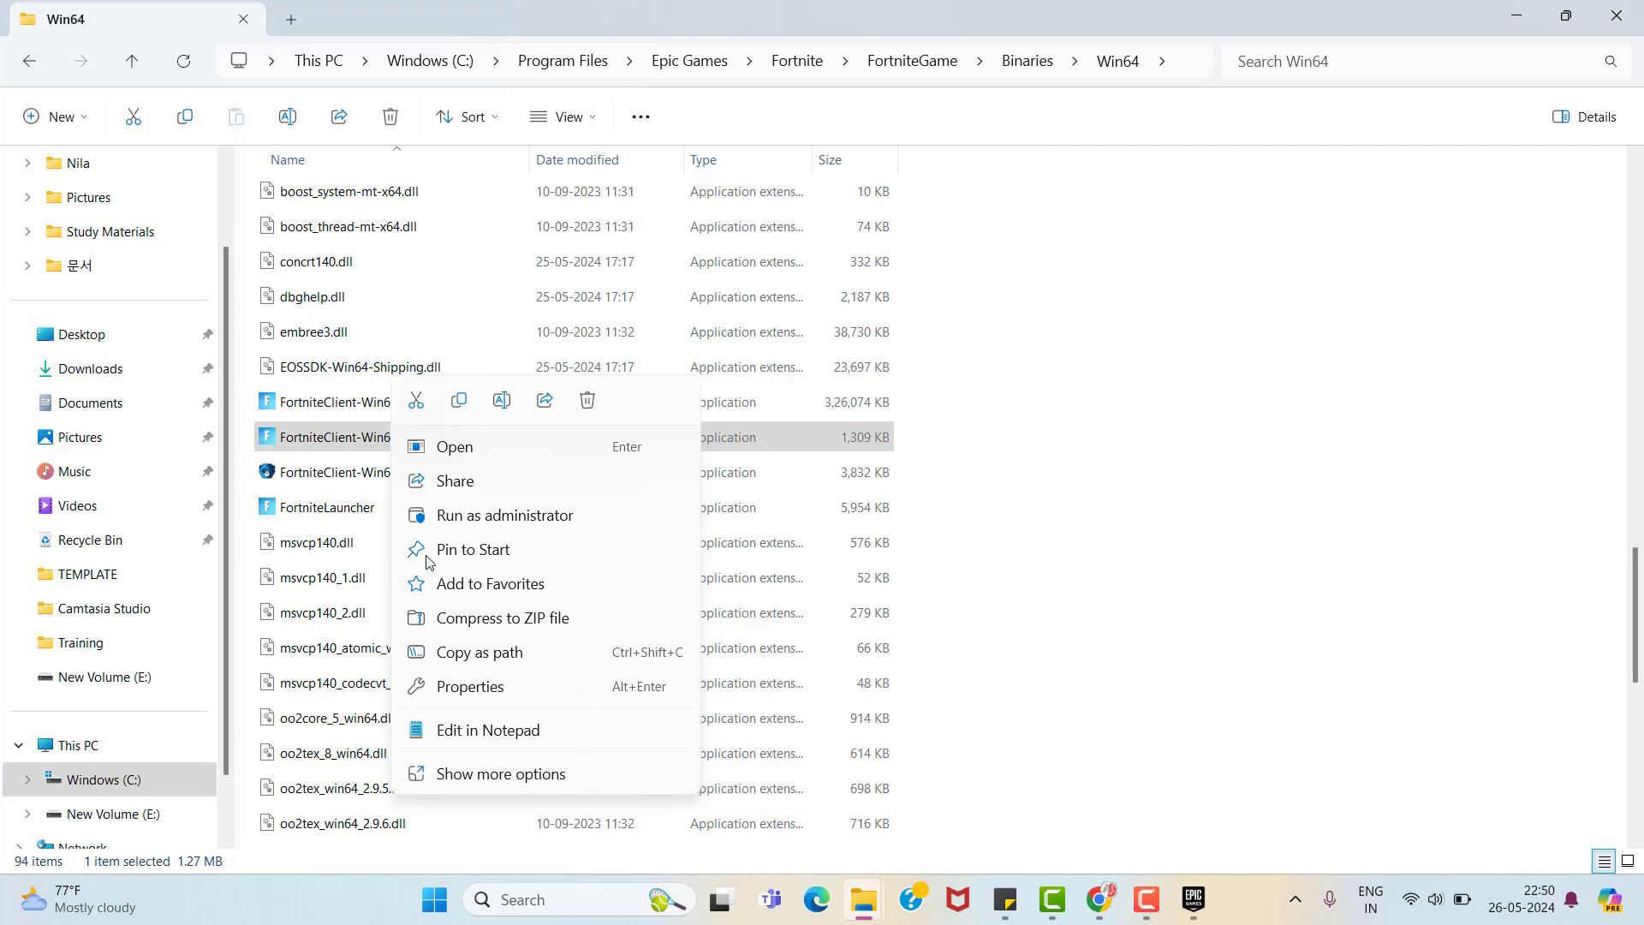
left_click(461, 688)
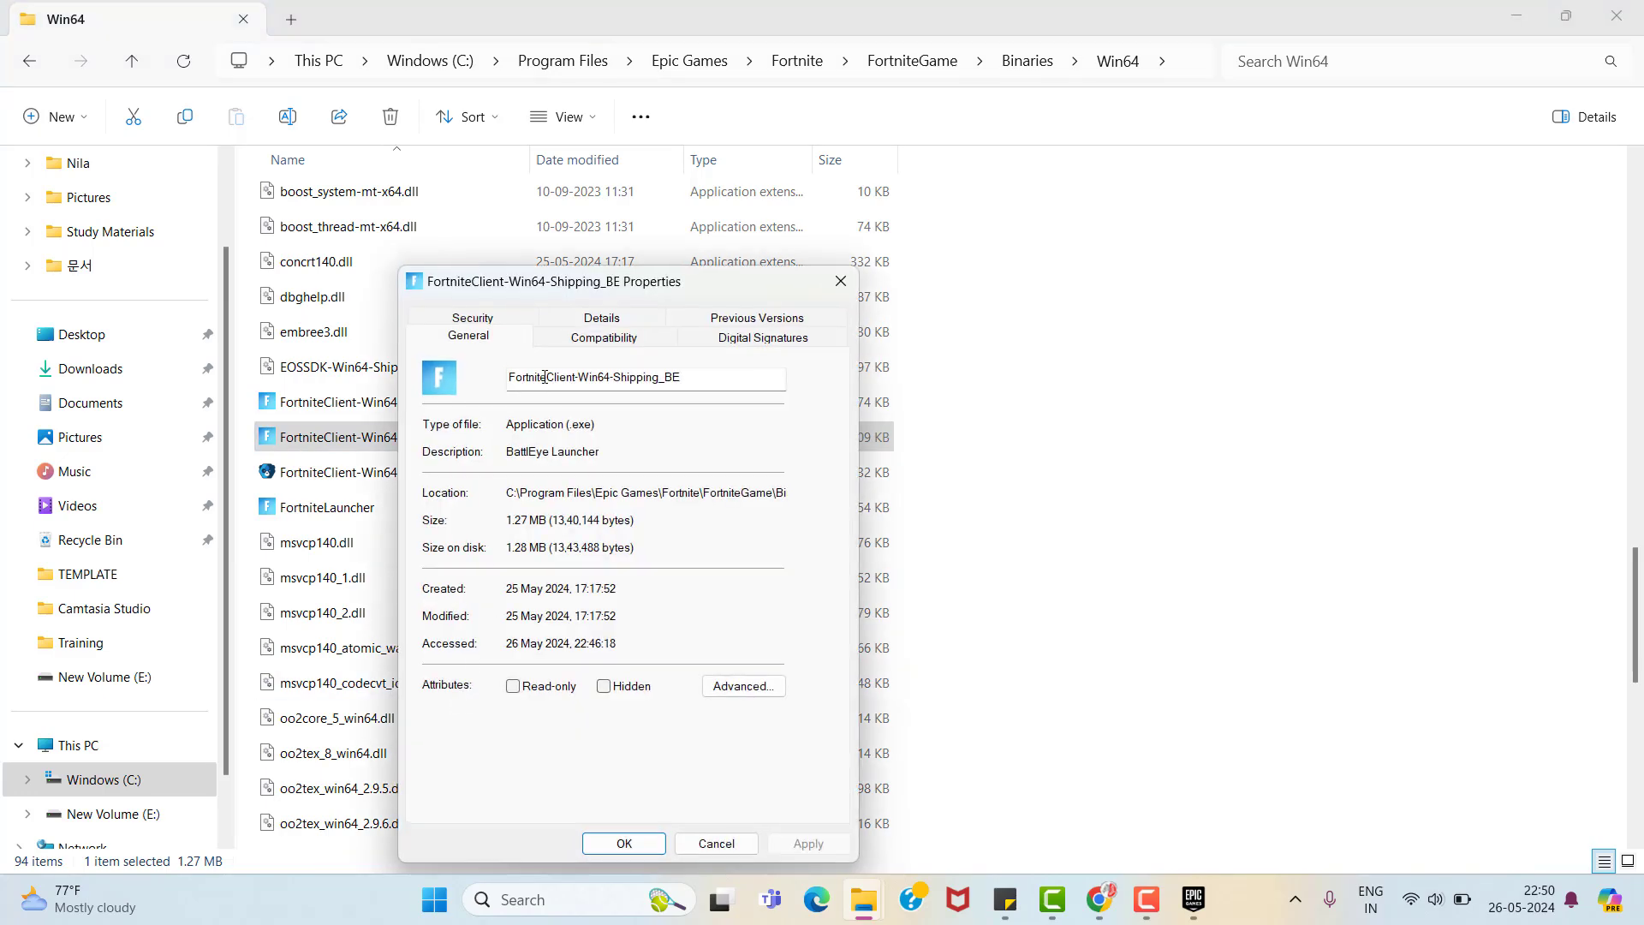
left_click(590, 340)
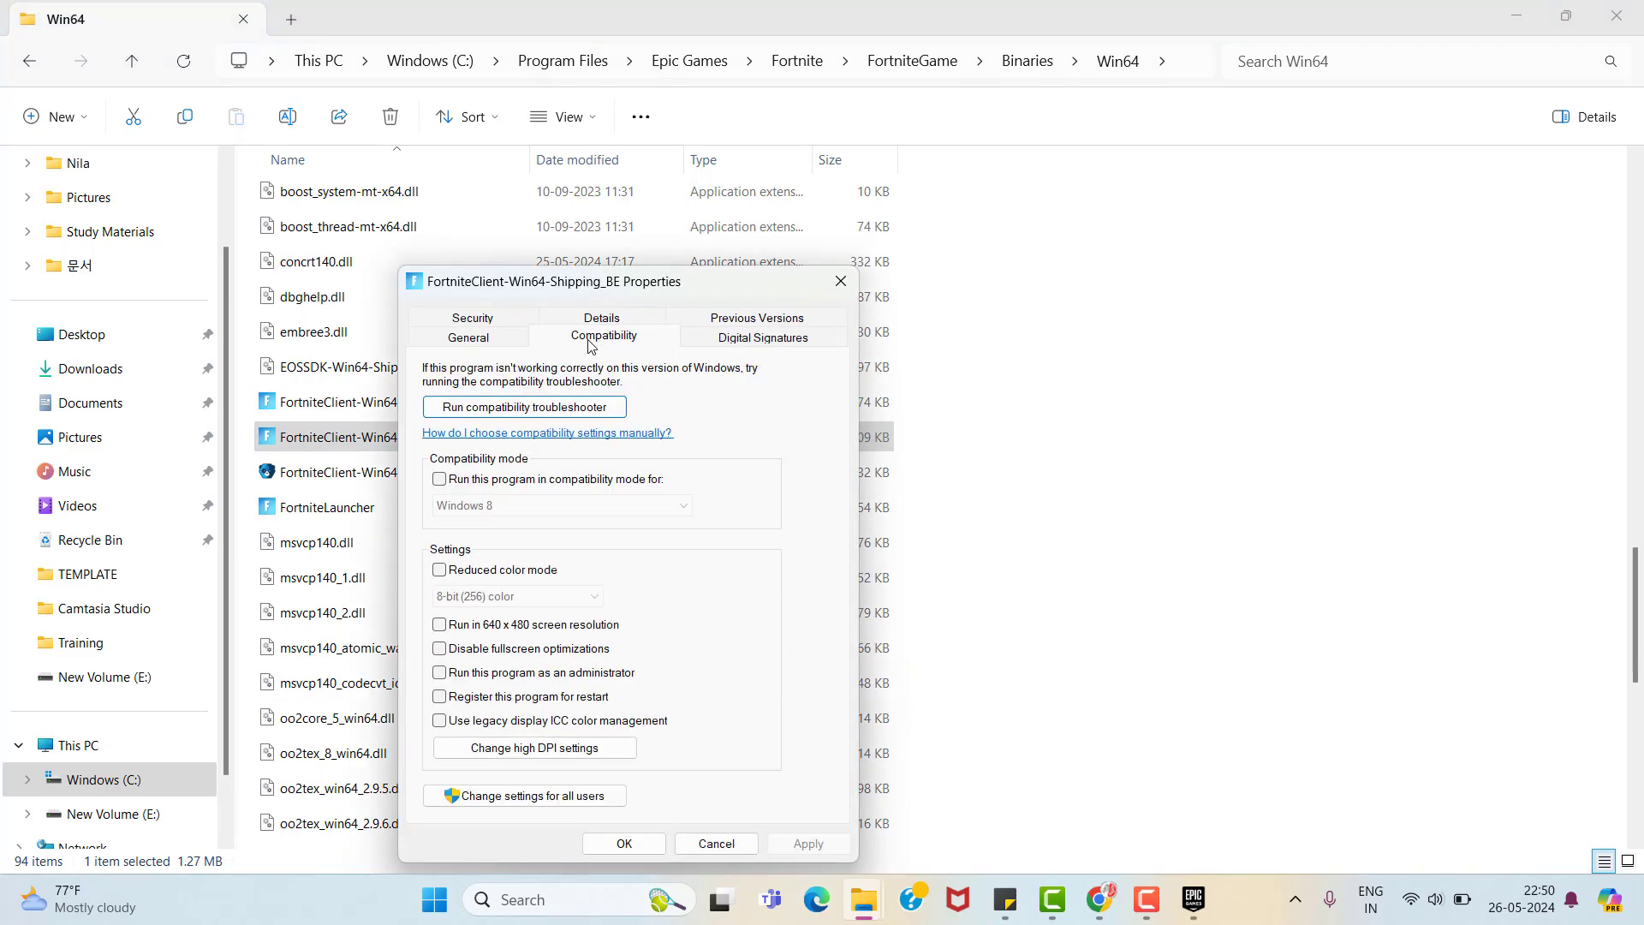
left_click(481, 482)
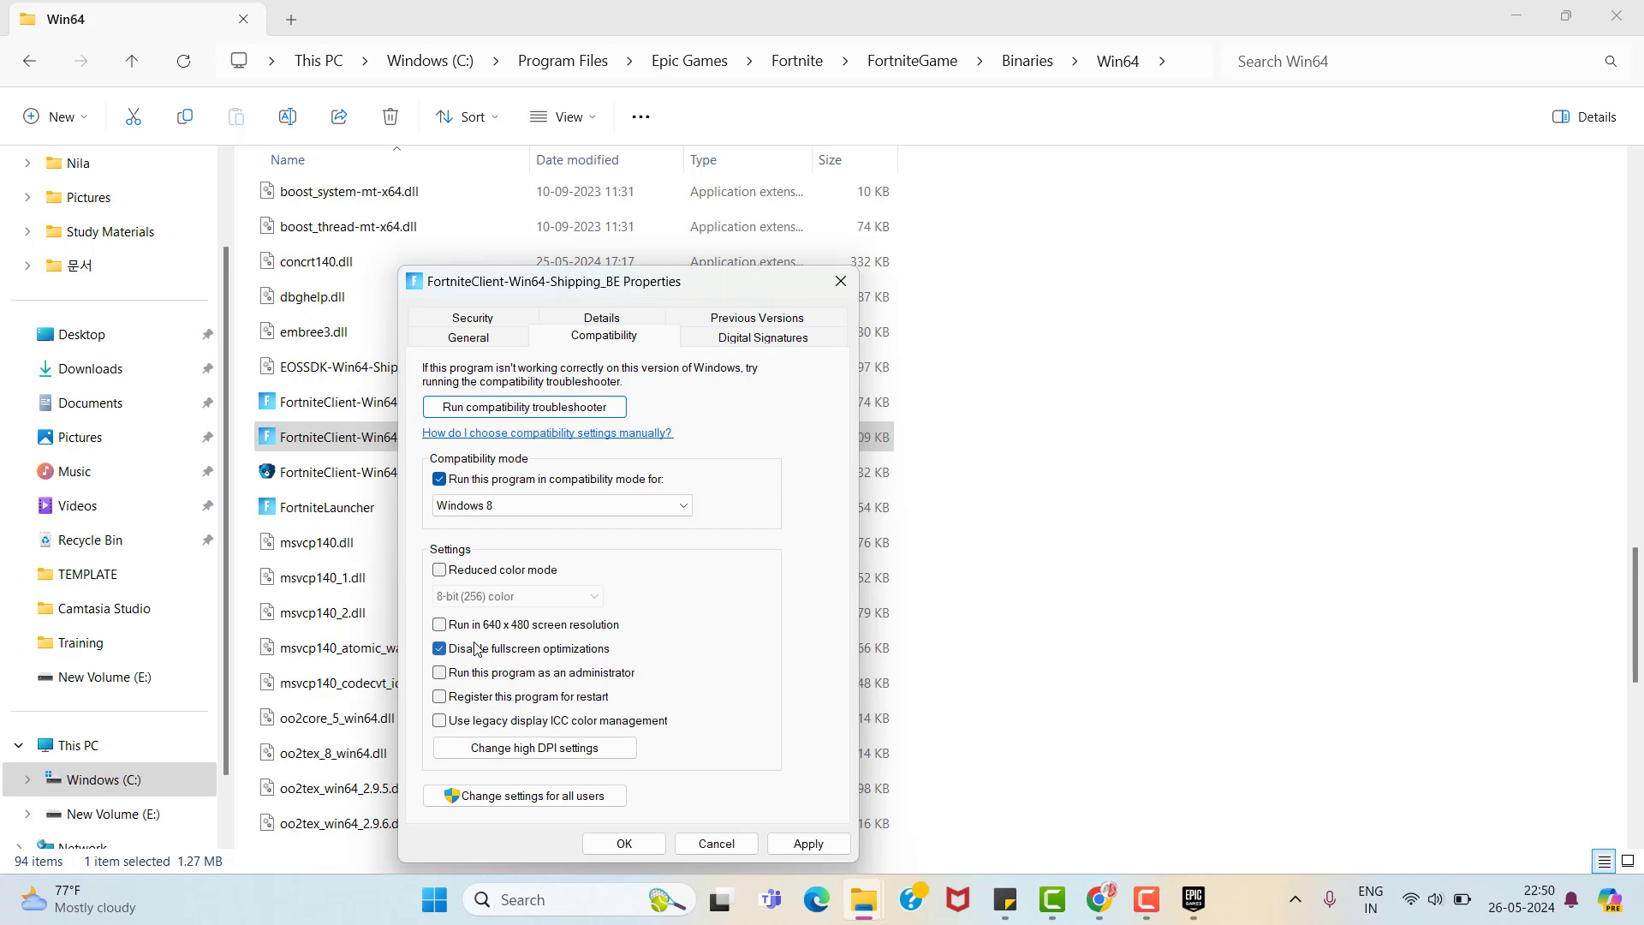
left_click(623, 846)
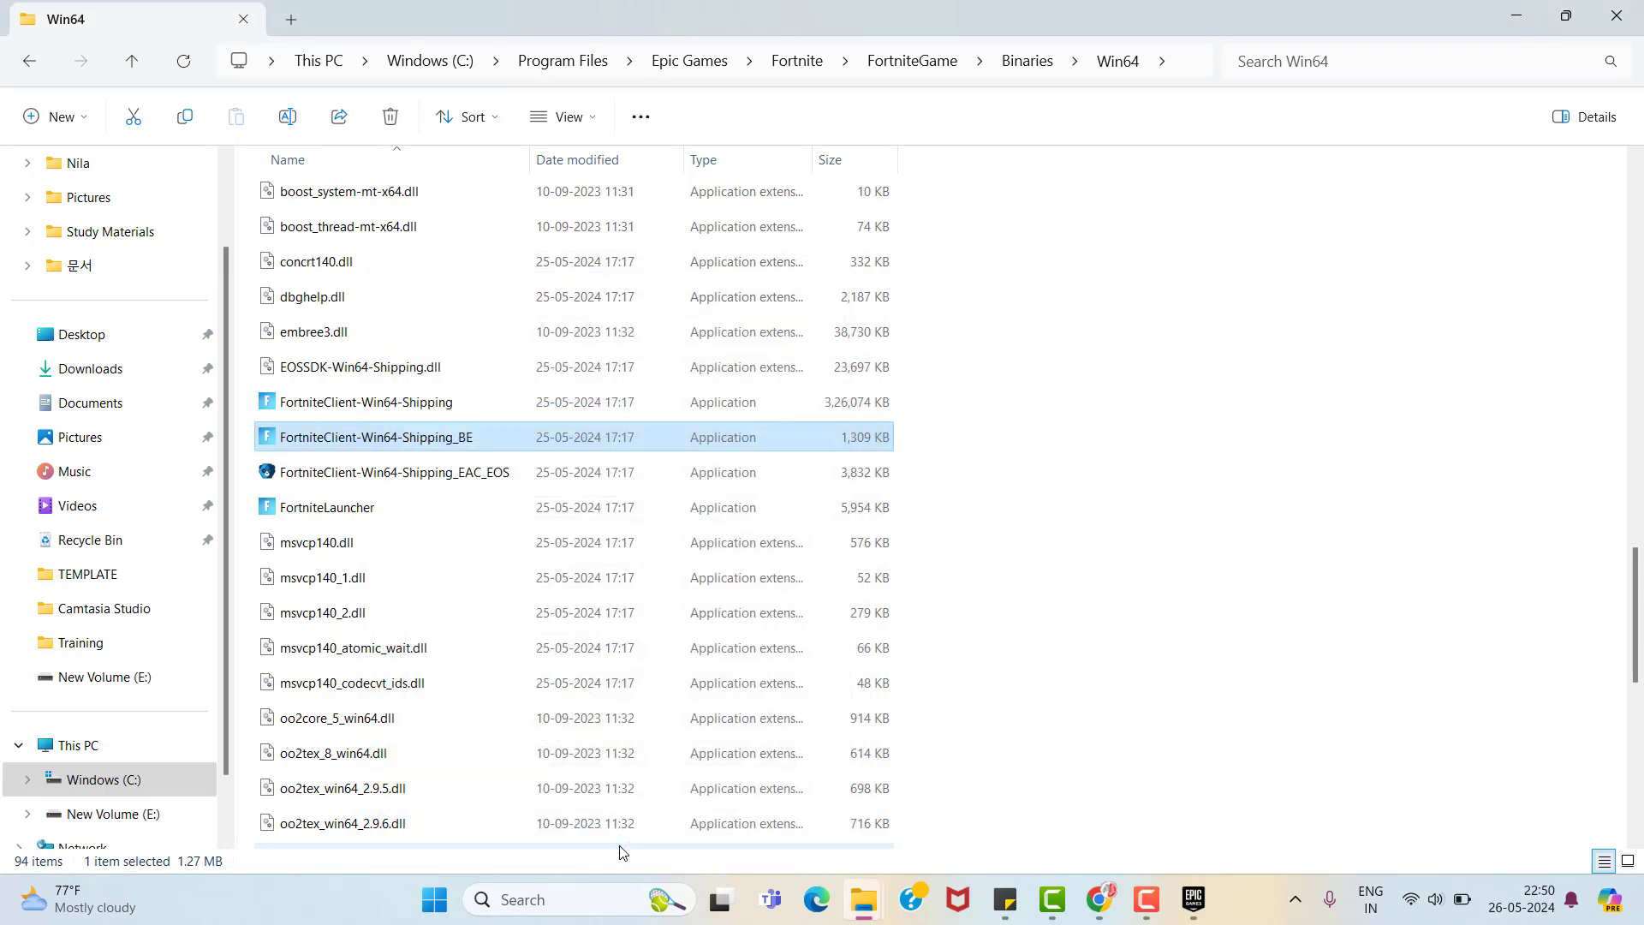
Step: Set FortniteClient-Win64-Shipping to Windows 8 compatibility mode with fullscreen optimizations disabled, and save its properties
left_click(448, 410)
right_click(448, 413)
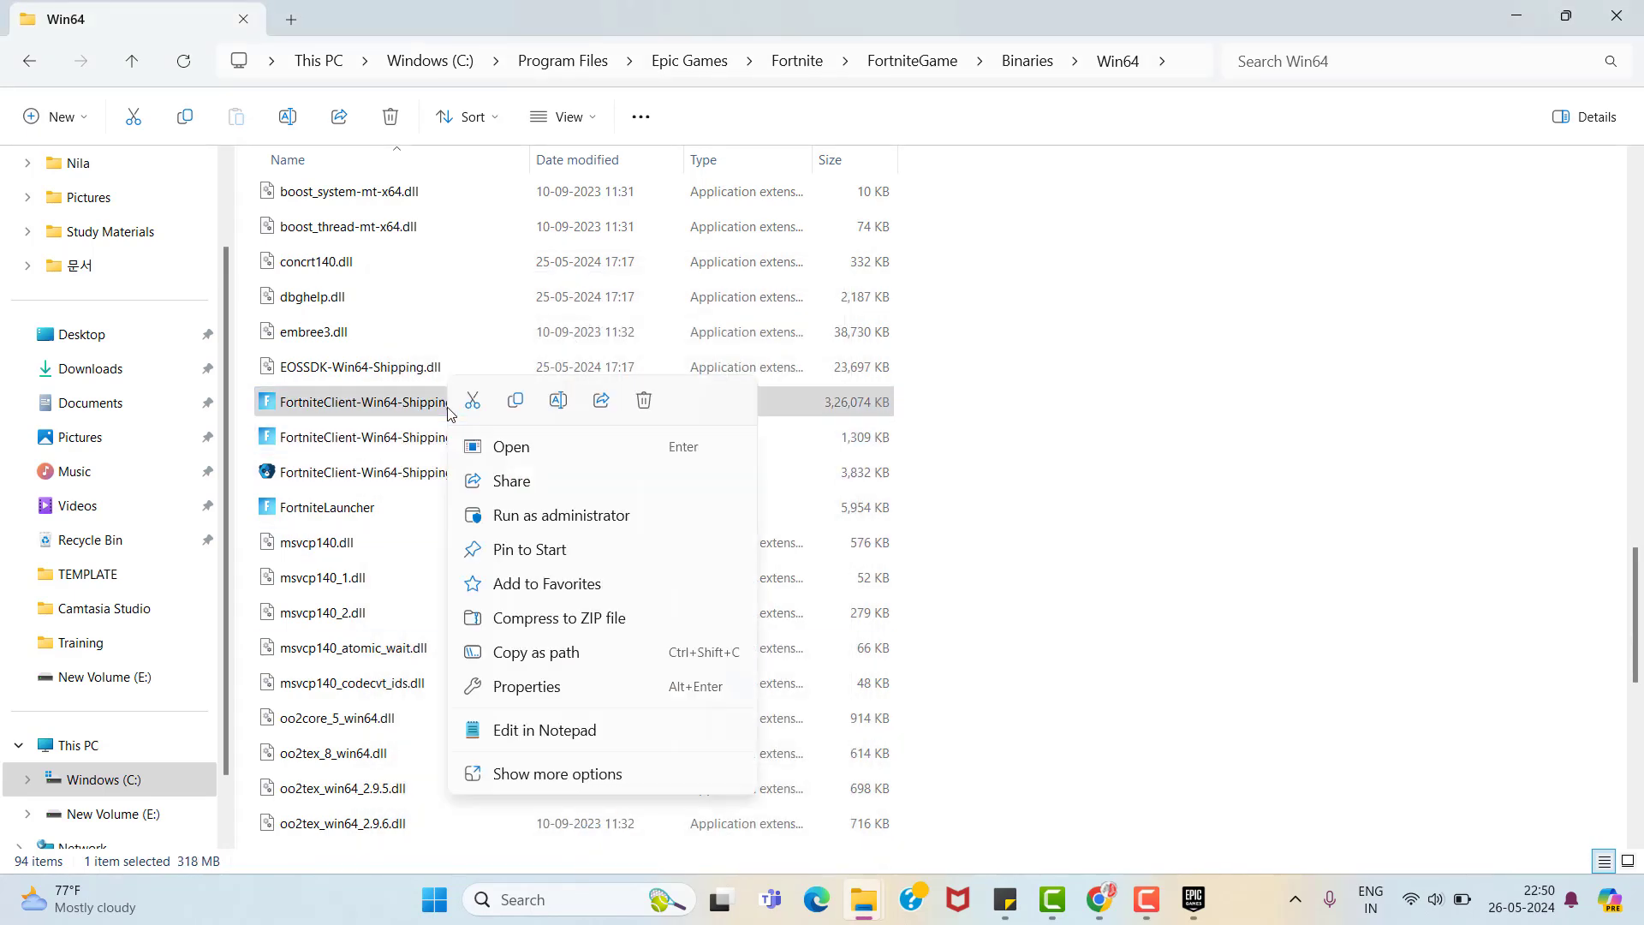
left_click(512, 687)
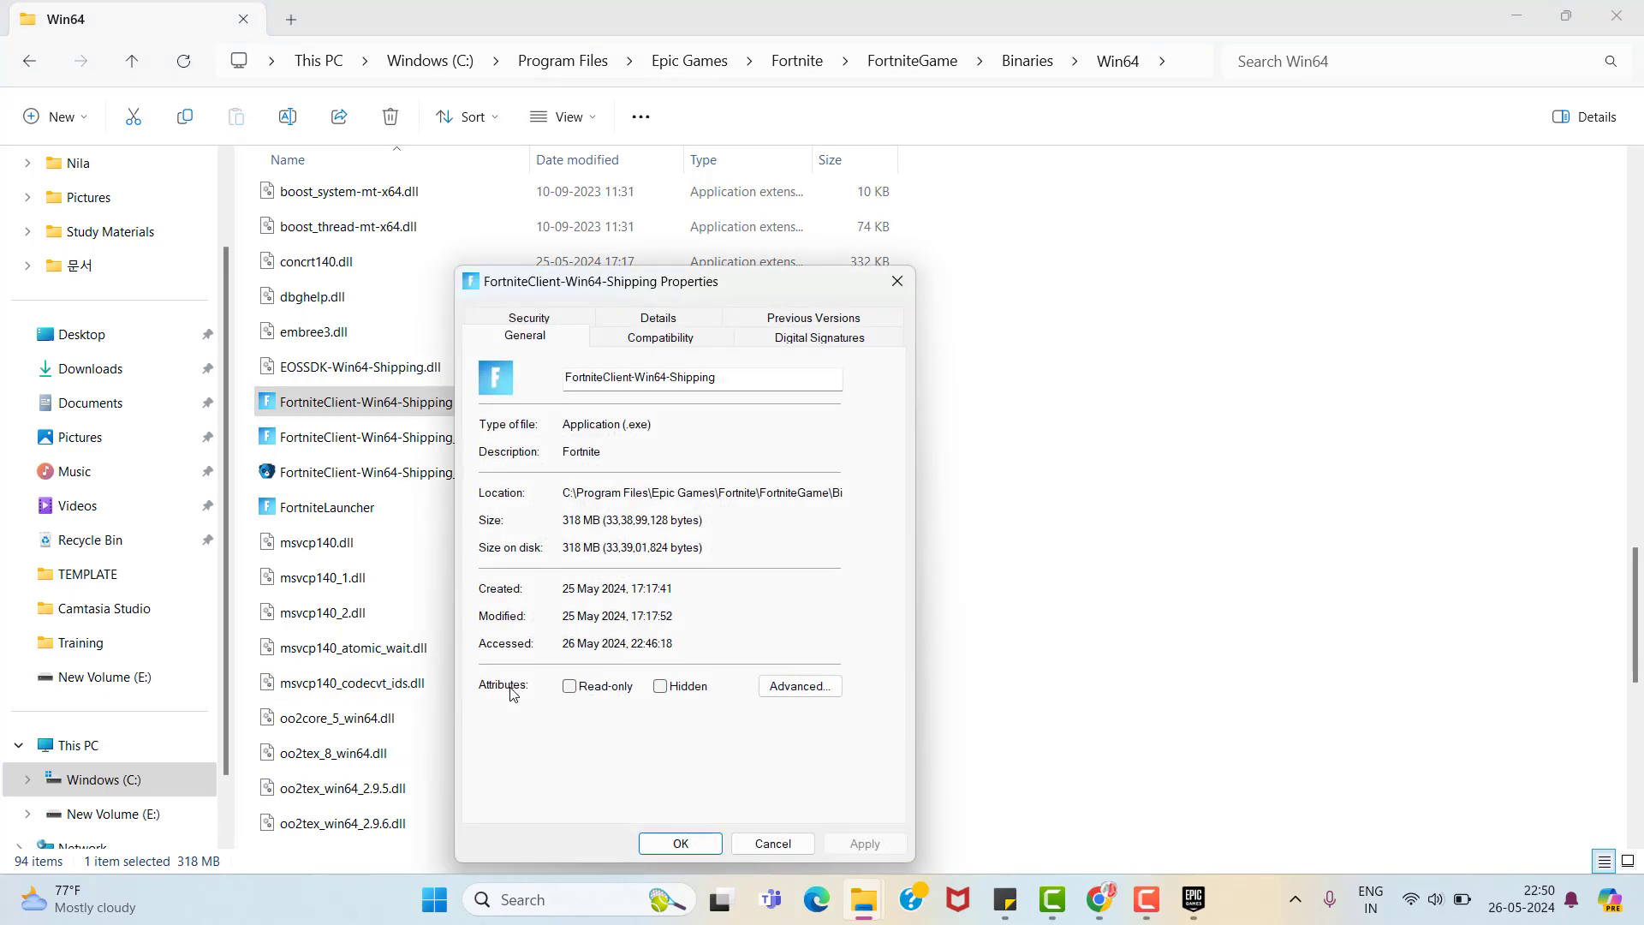
left_click(669, 338)
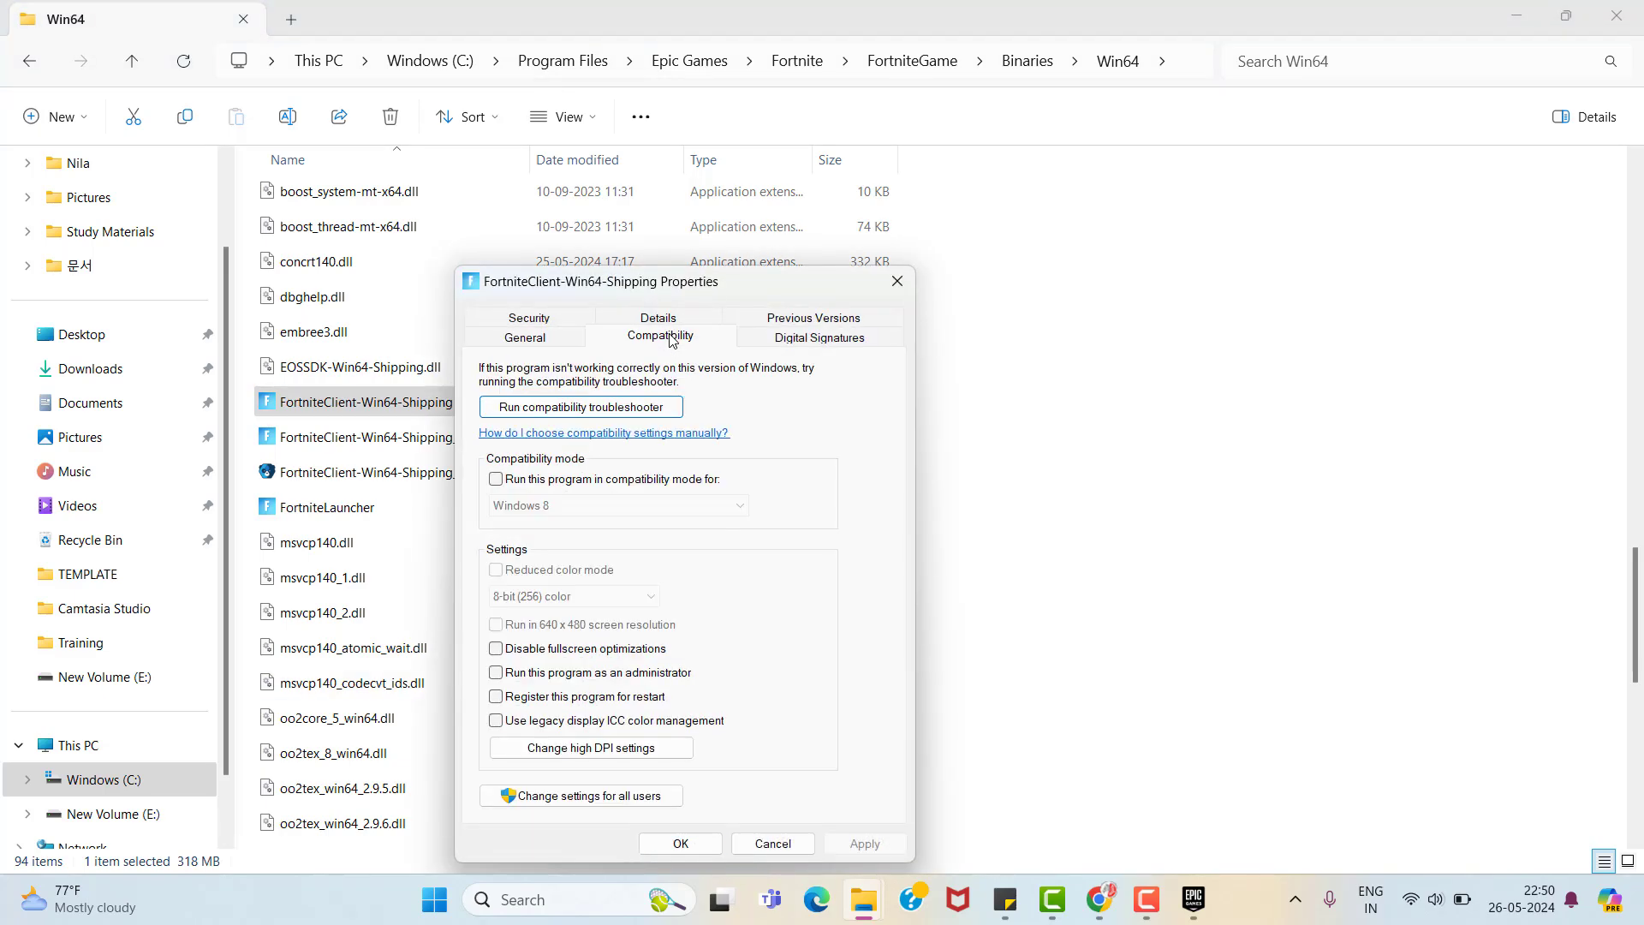
left_click(552, 480)
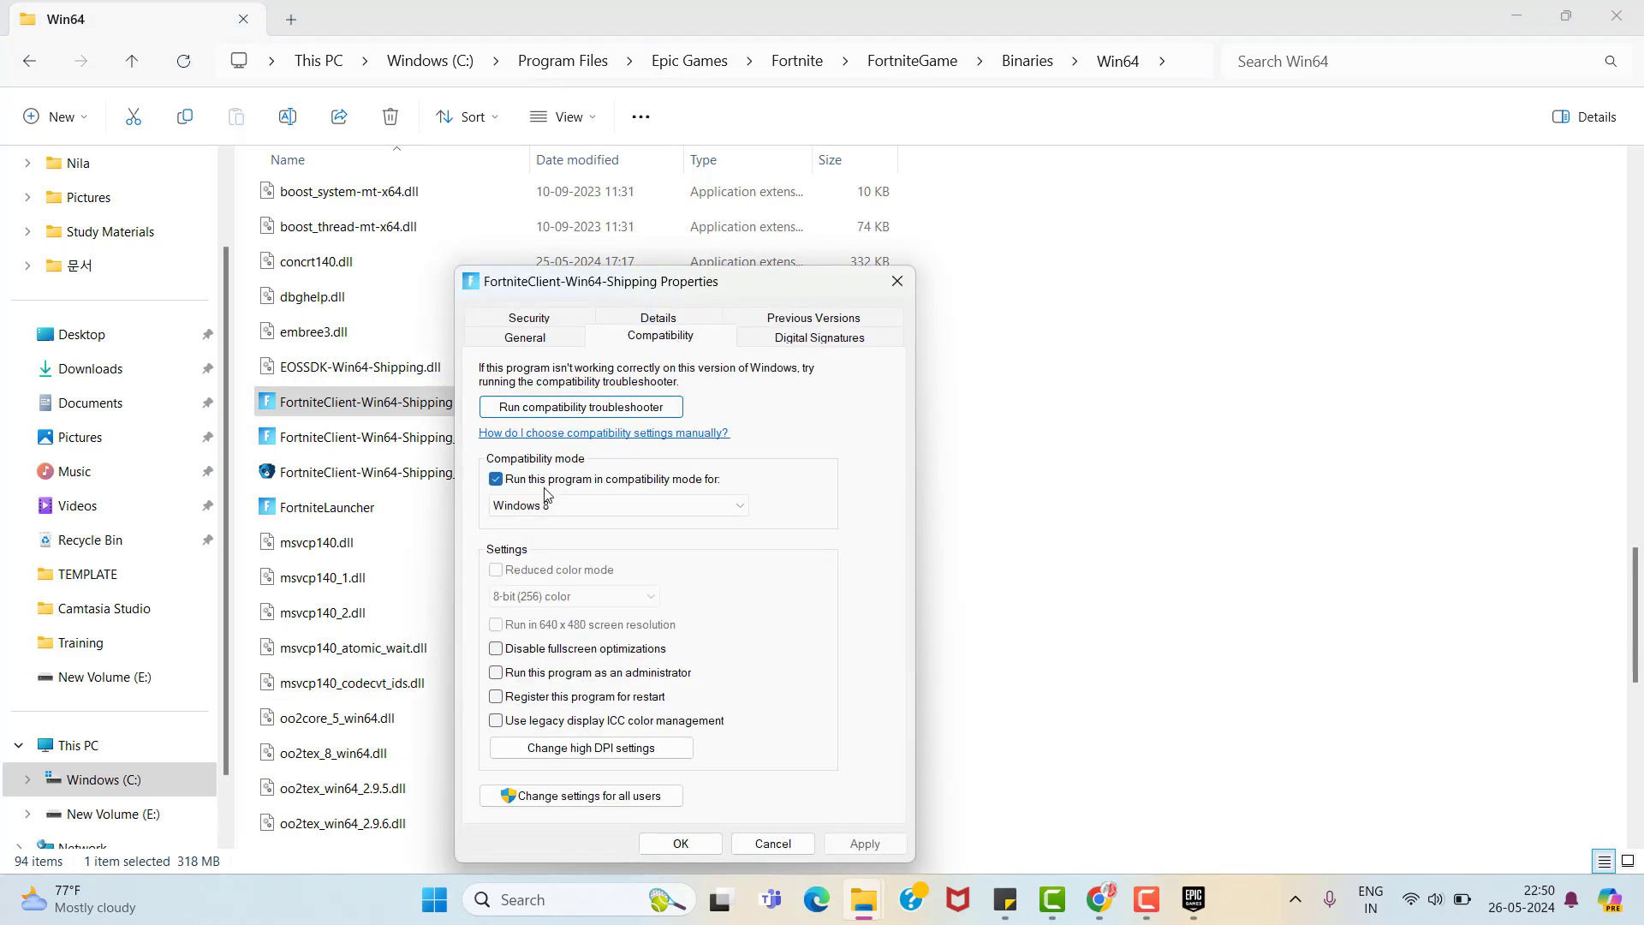
left_click(522, 658)
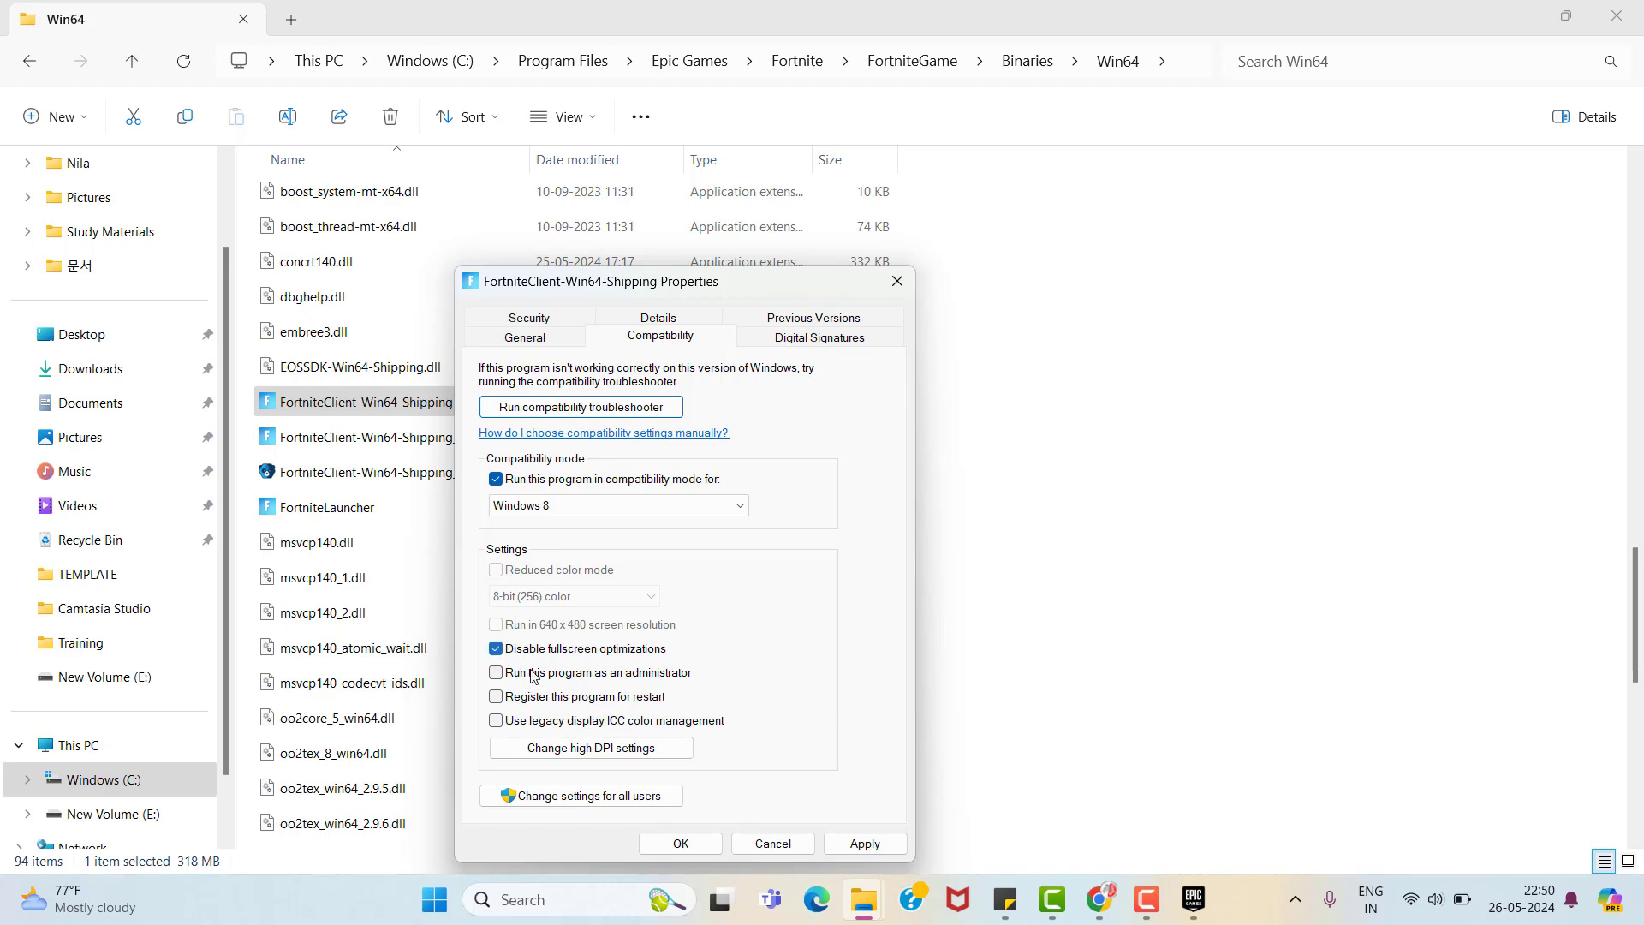
left_click(681, 844)
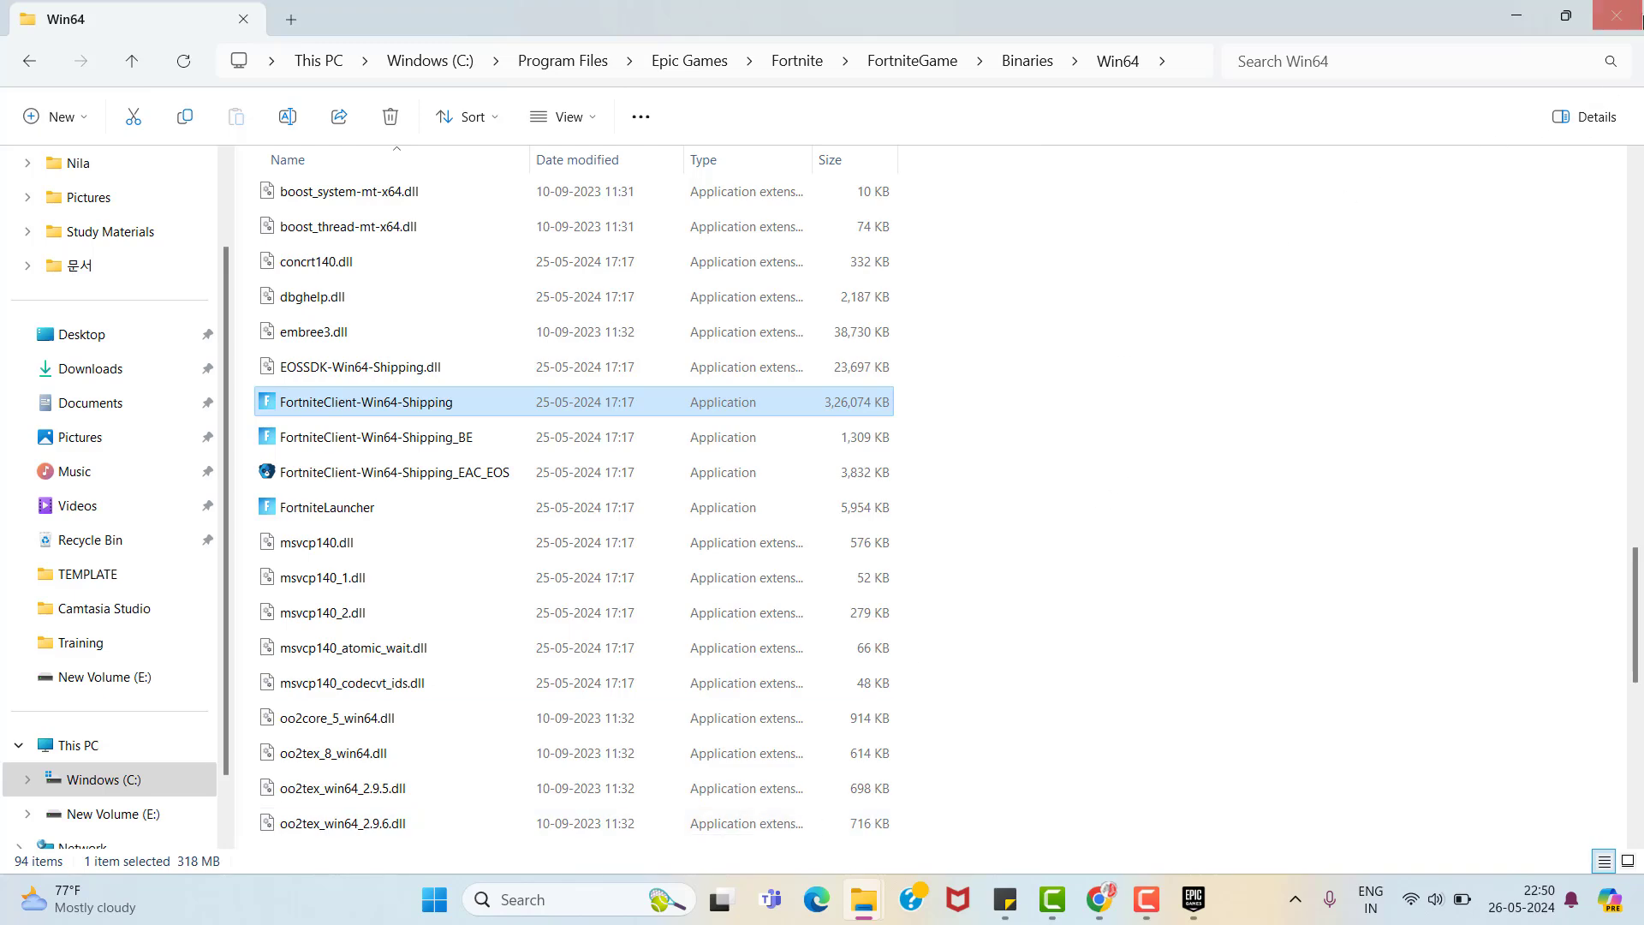
Step: Close the Win64 folder window and the Epic Games Launcher, and reopen the launcher through a Windows search for "ep"
left_click(1619, 15)
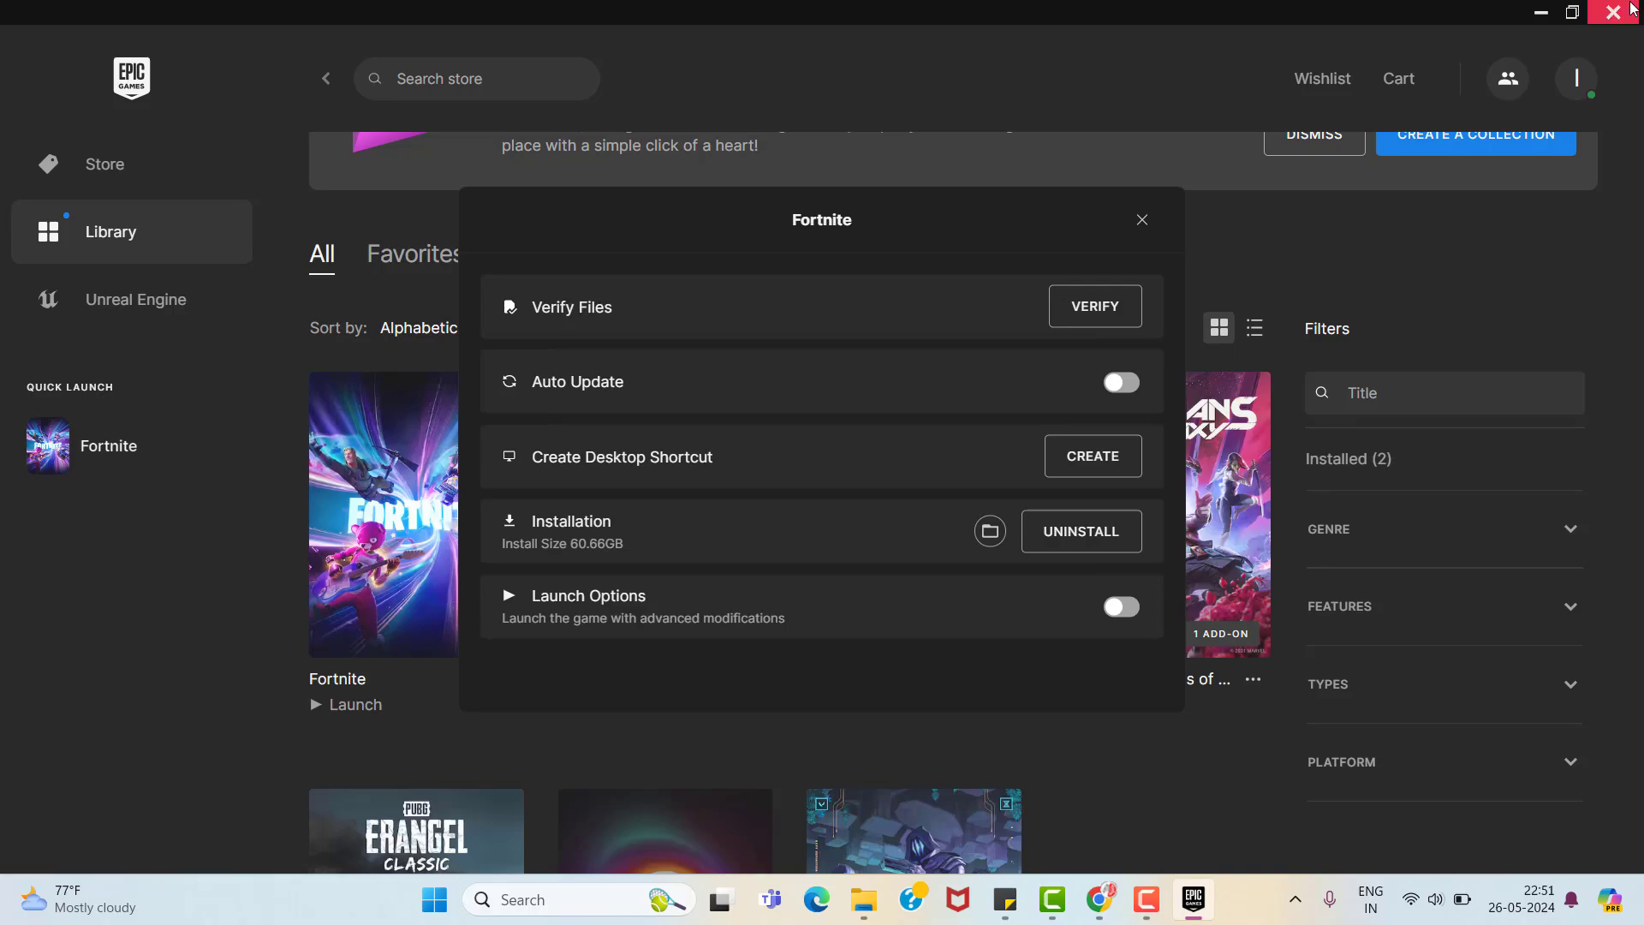
left_click(1628, 13)
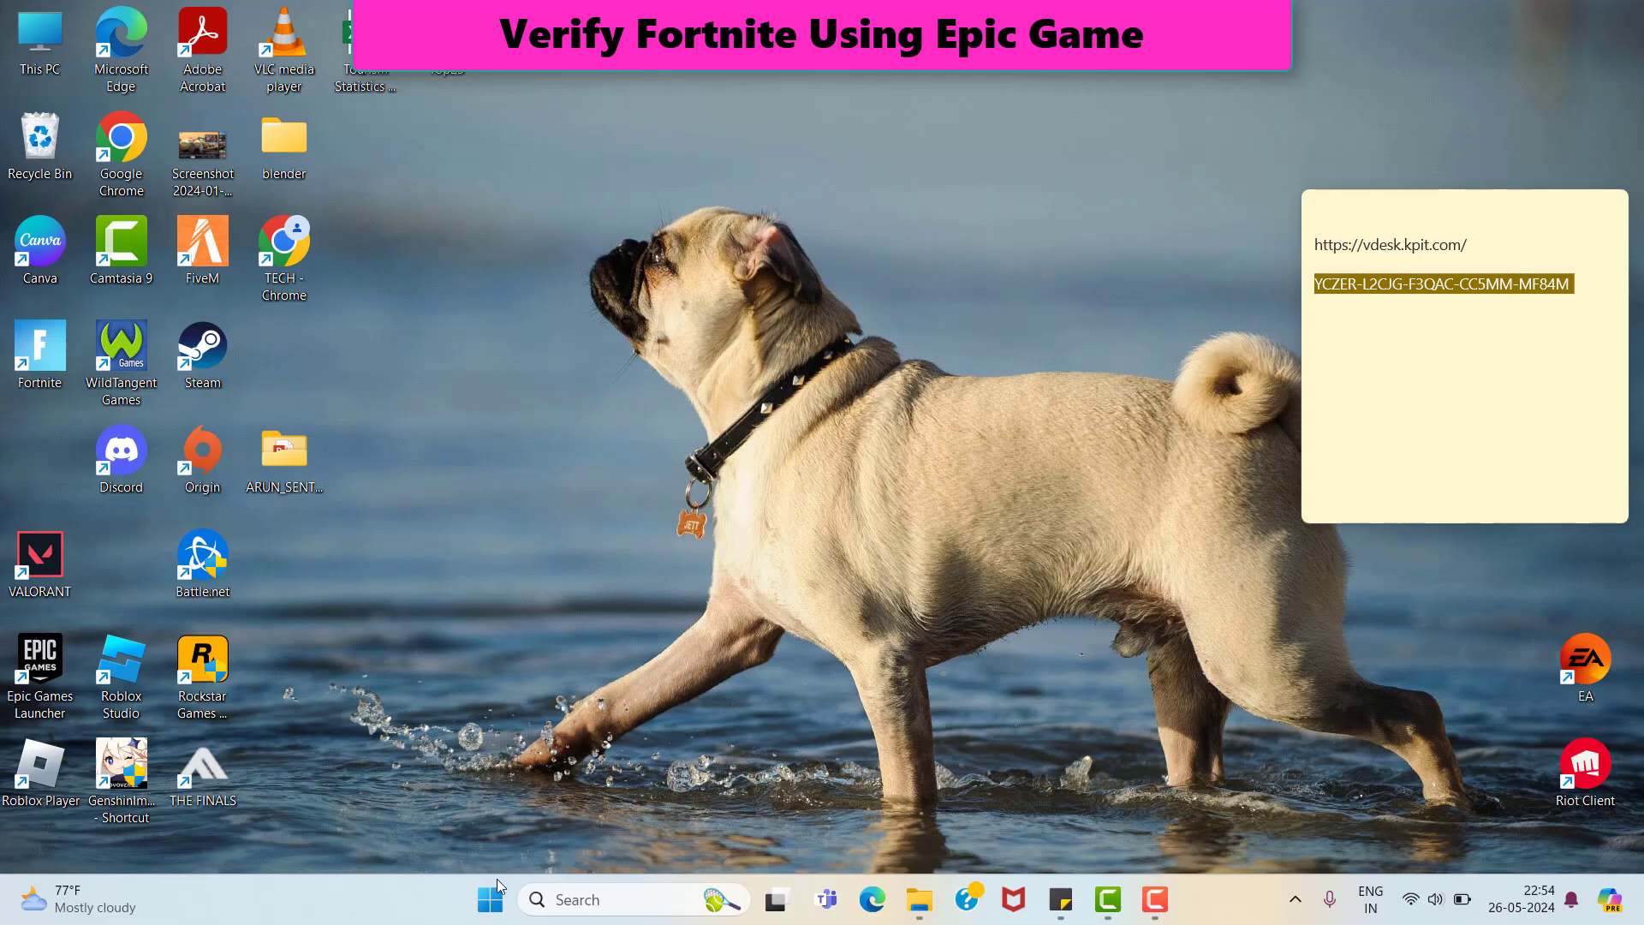
left_click(493, 919)
type("ep")
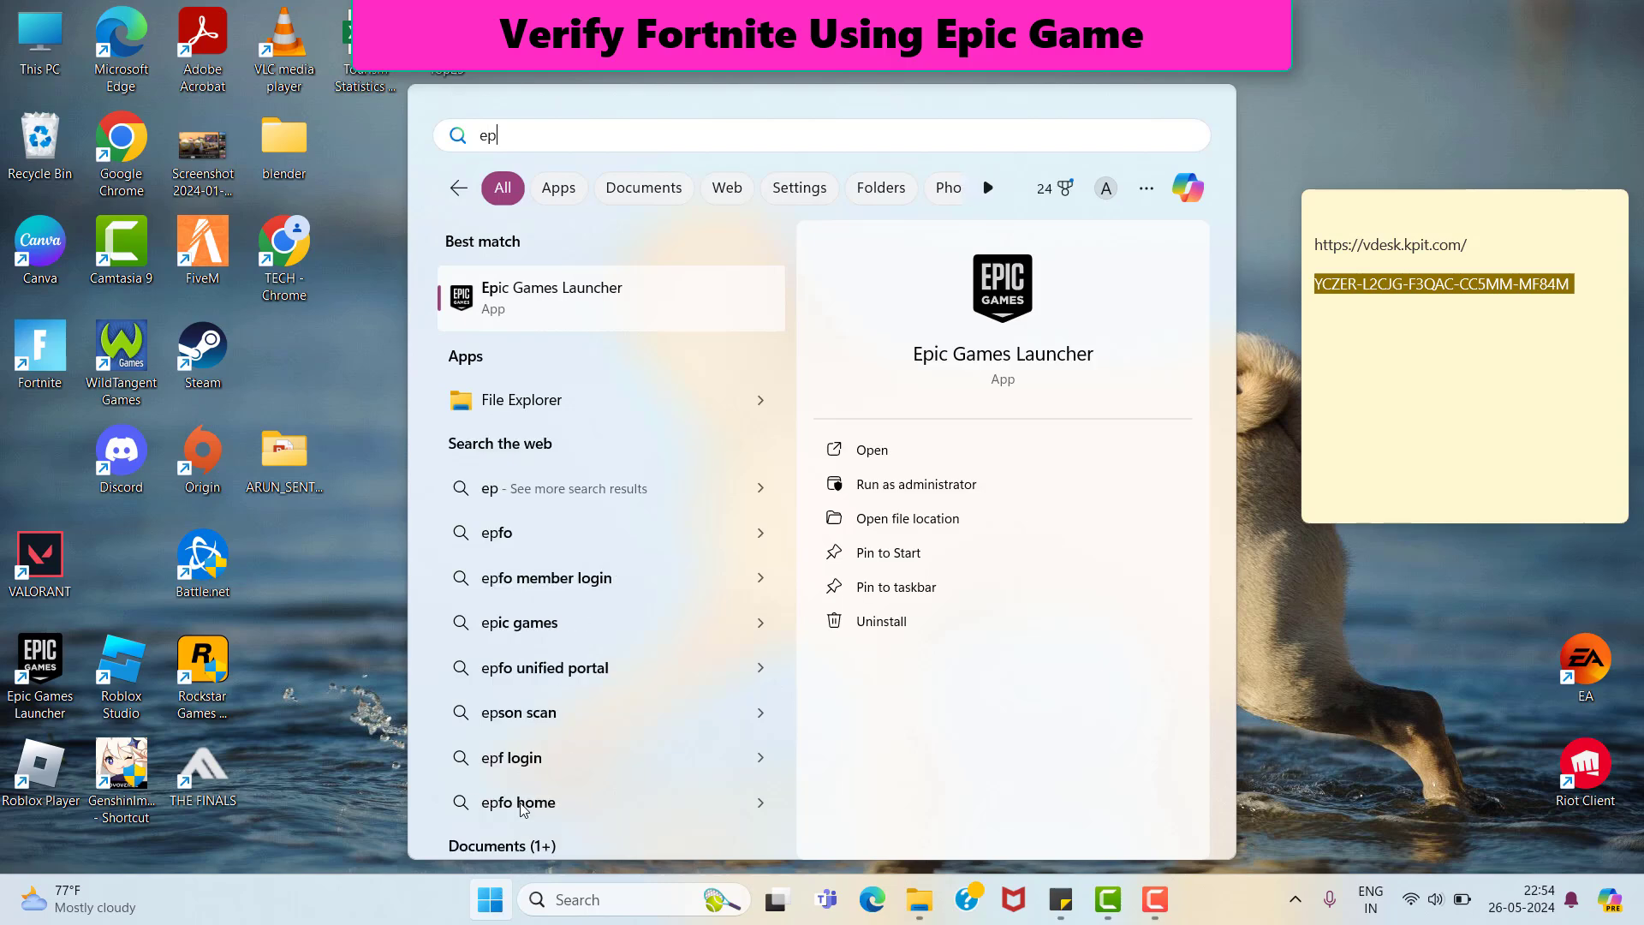
left_click(900, 461)
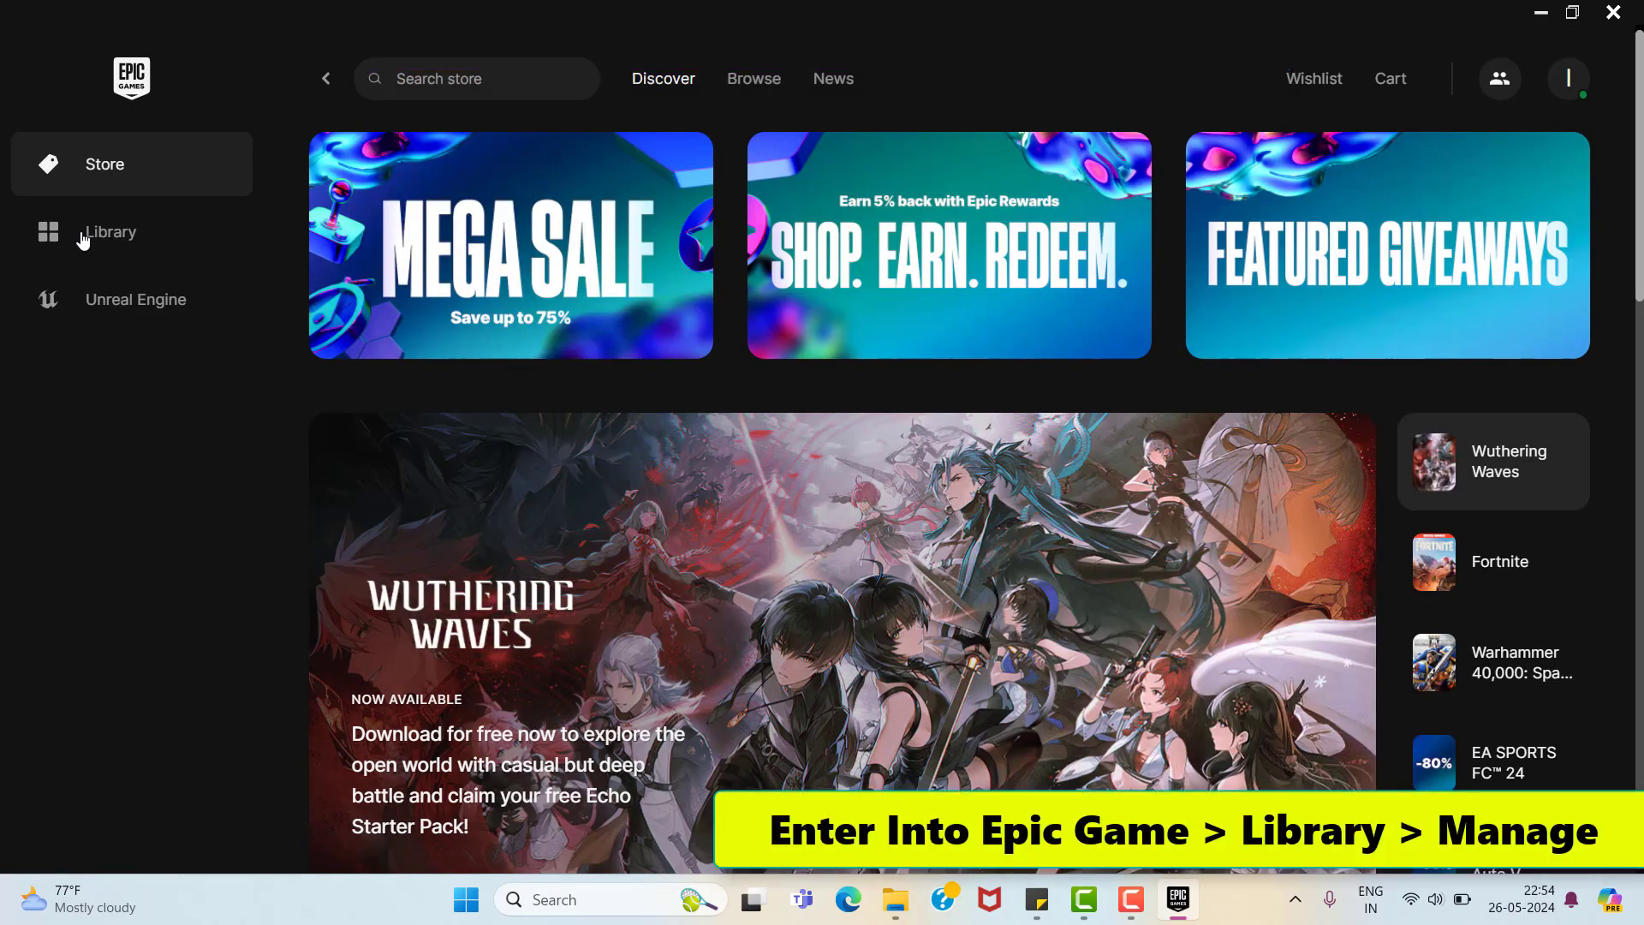
Step: Verify Fortnite's game files from its management options in the launcher's library, and close the launcher
left_click(83, 241)
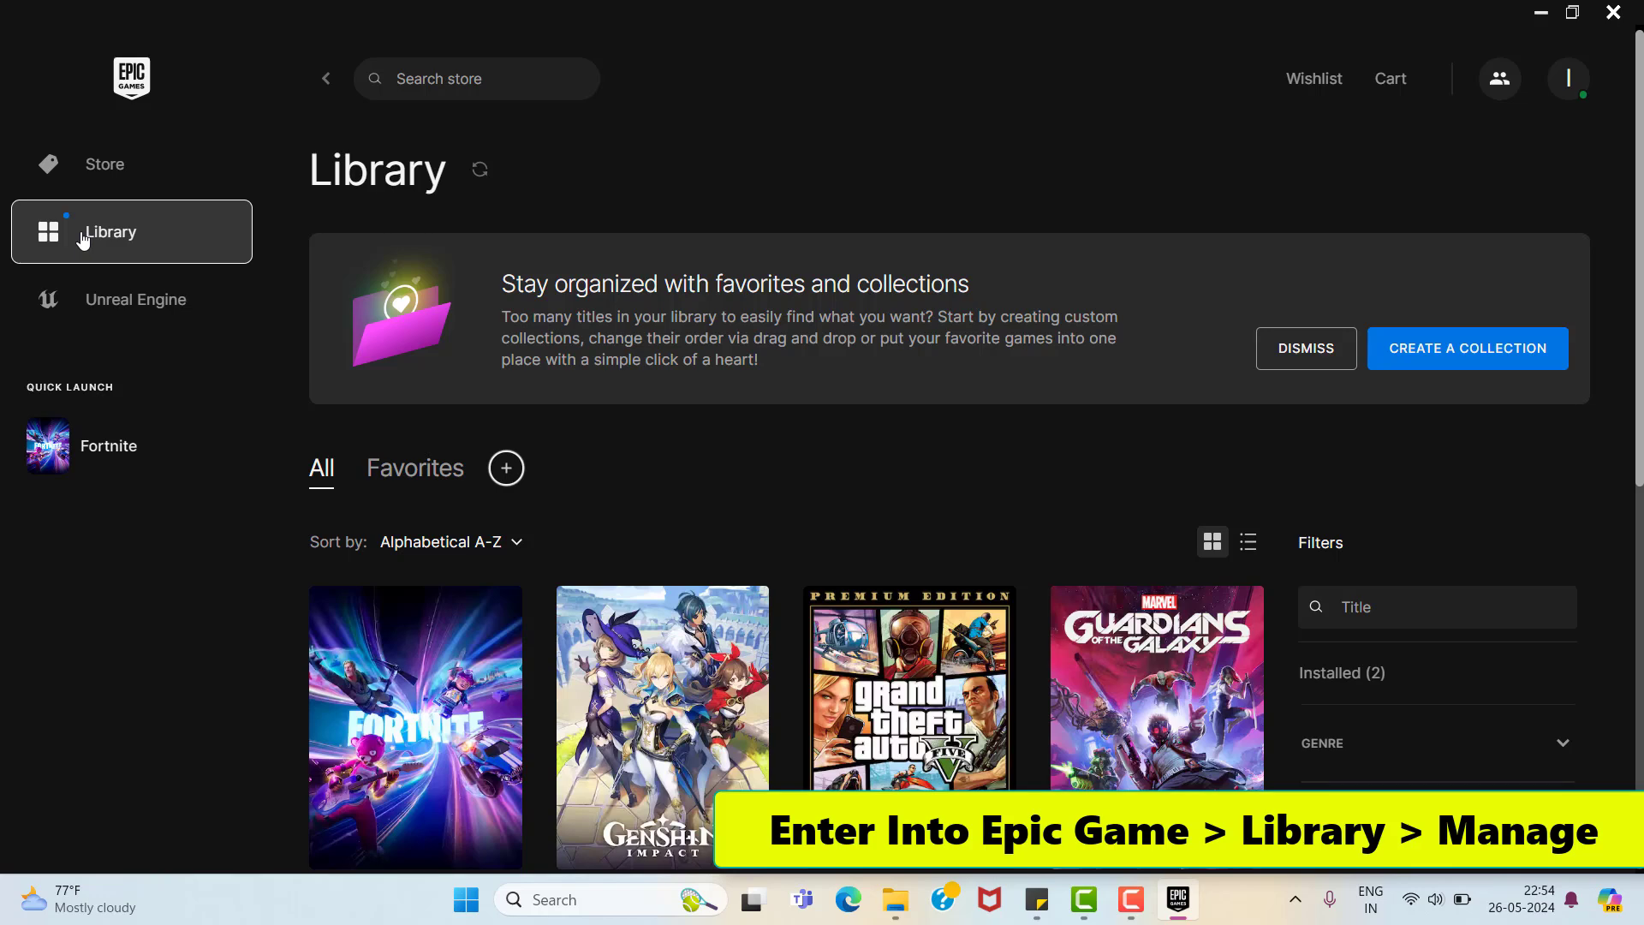
scroll(245, 466, "down", 3)
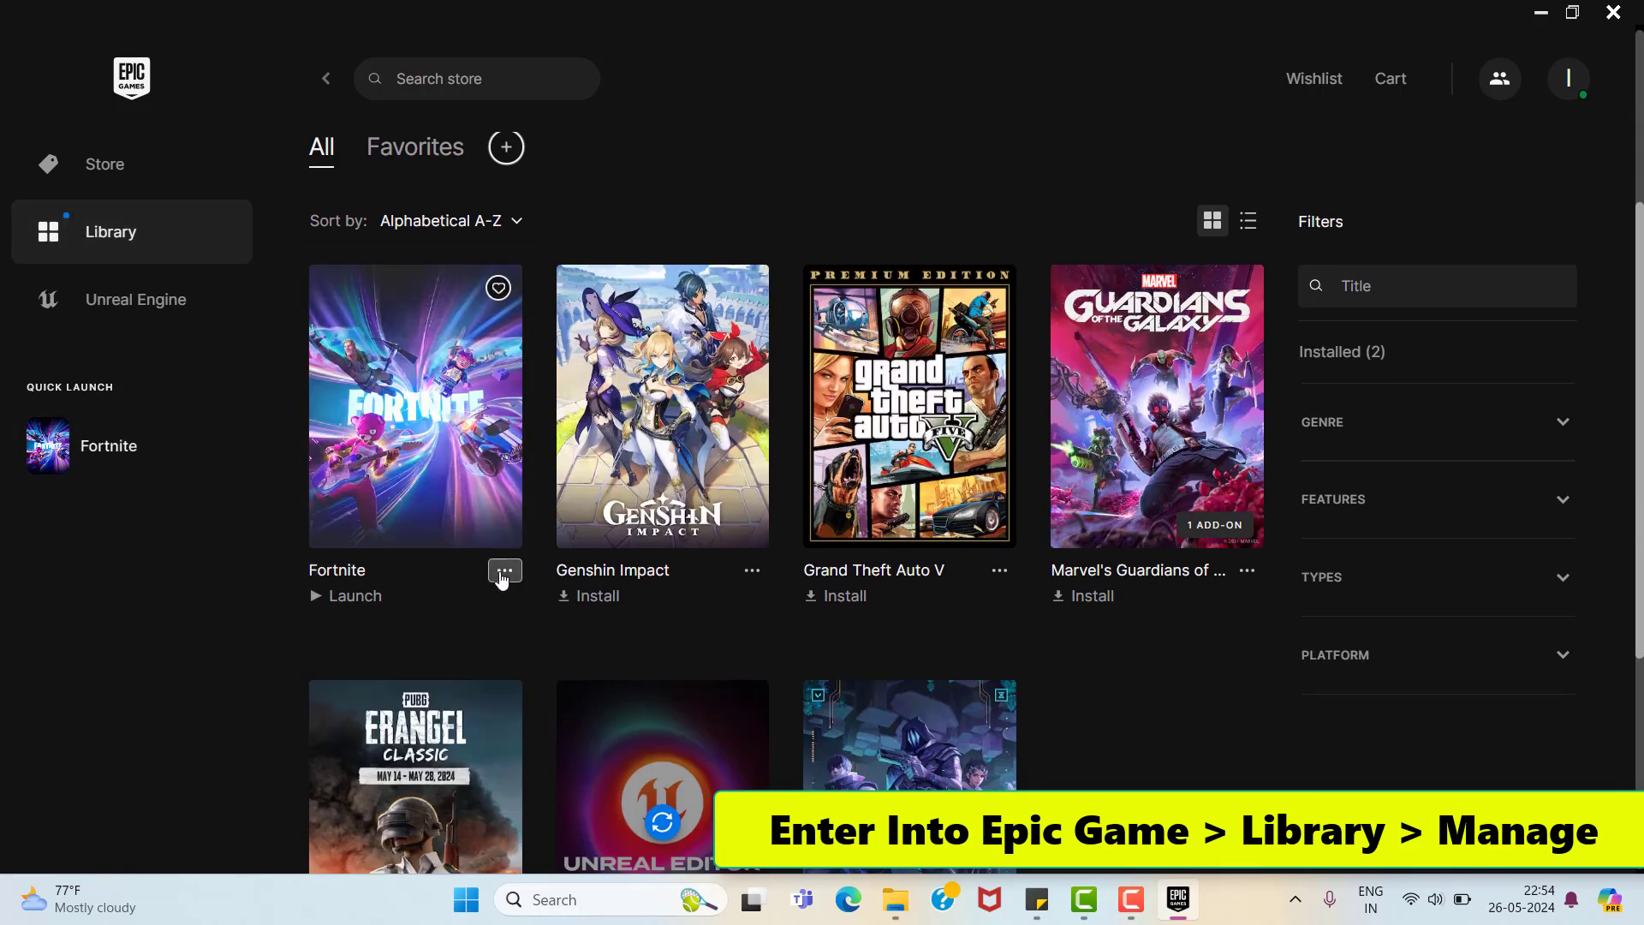
left_click(504, 573)
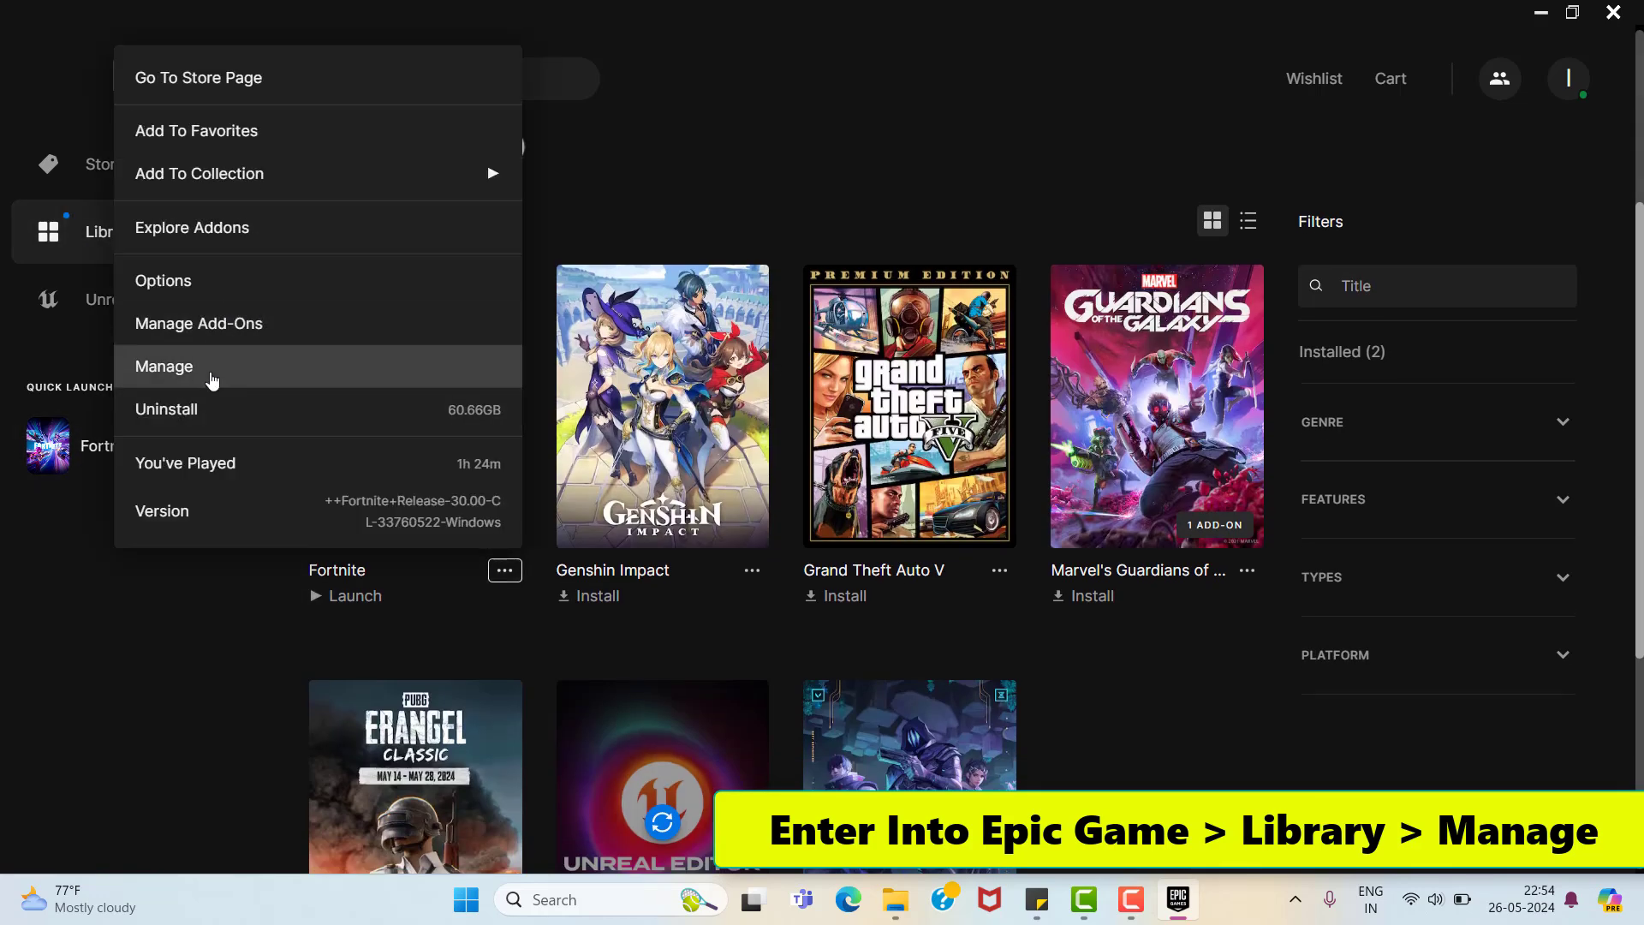
left_click(212, 381)
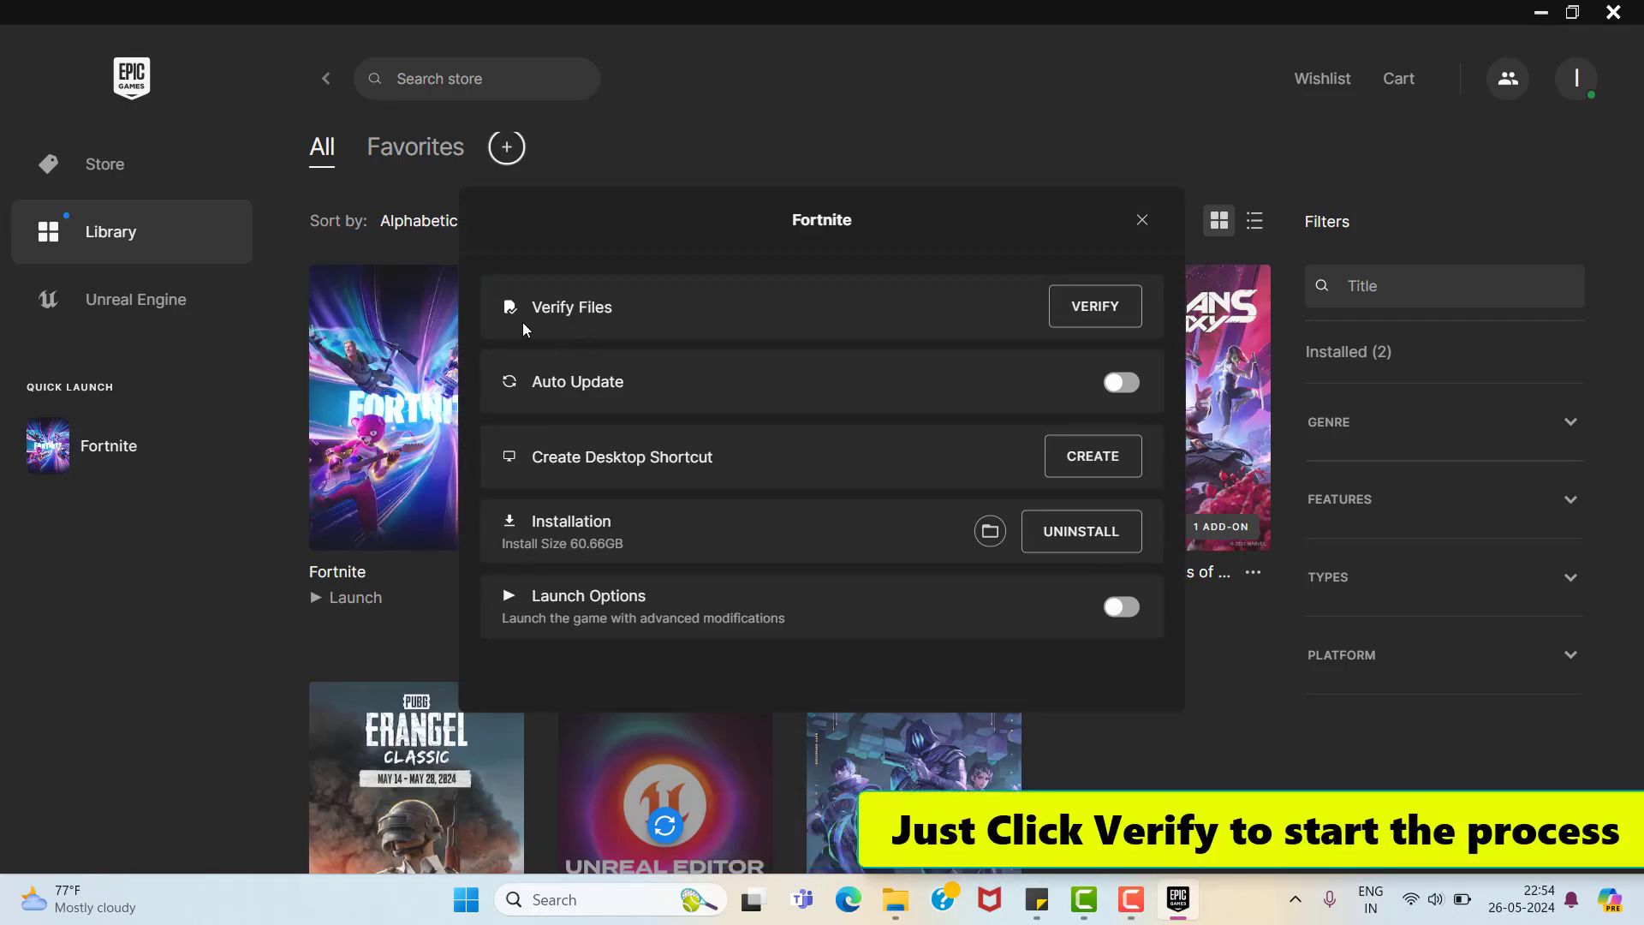
left_click(1092, 307)
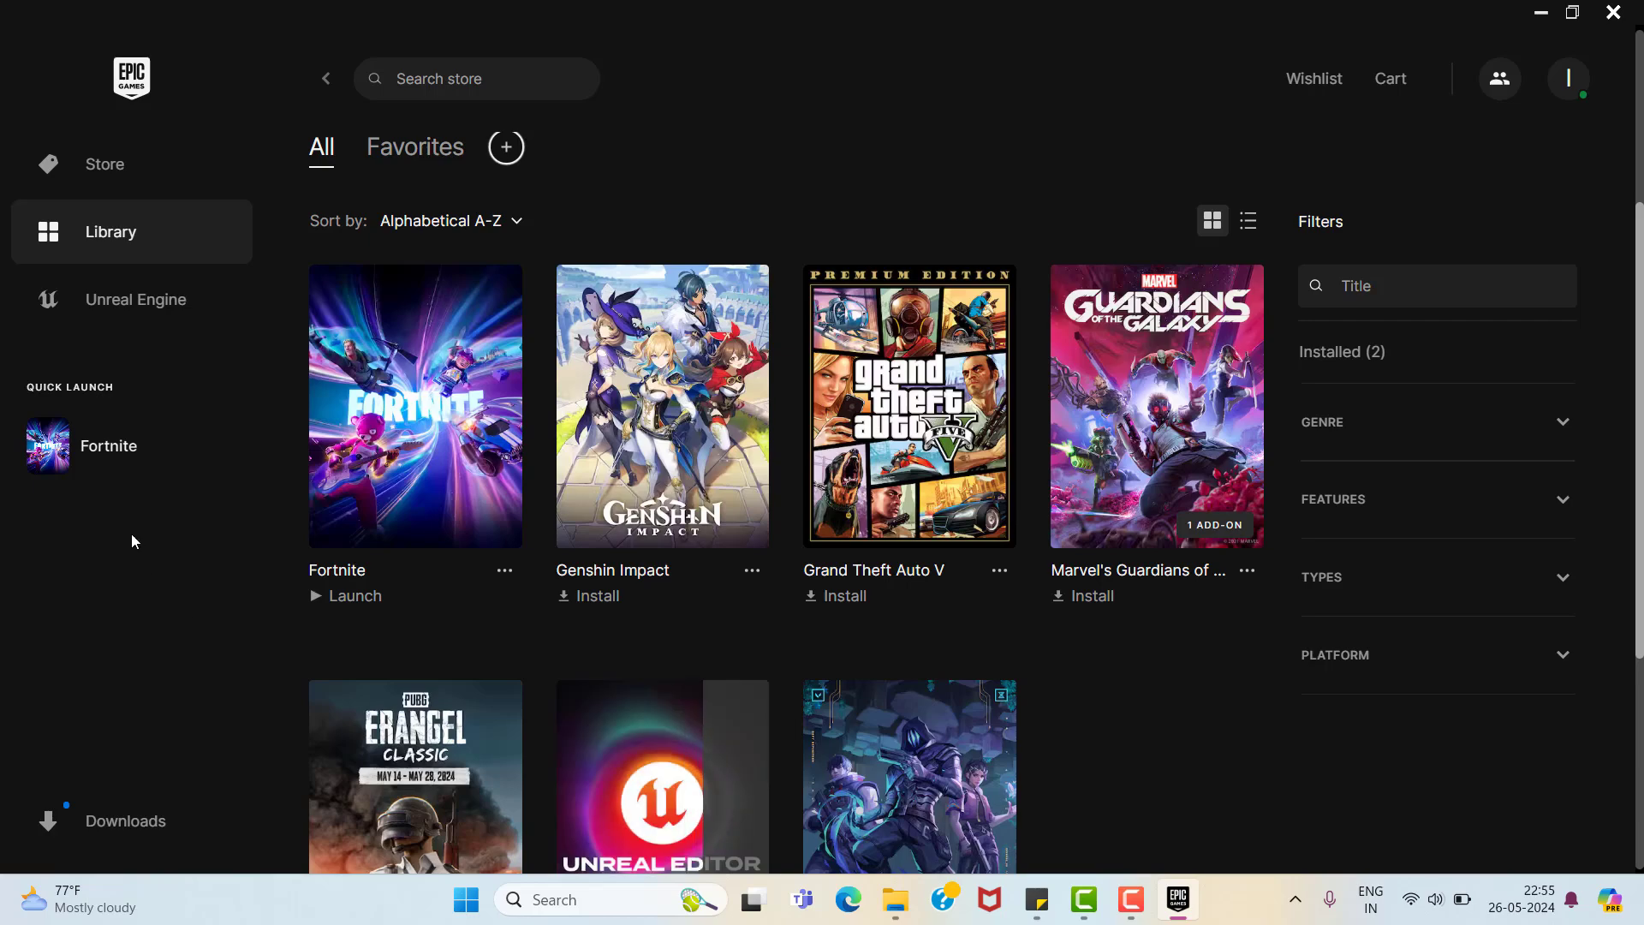
left_click(1624, 8)
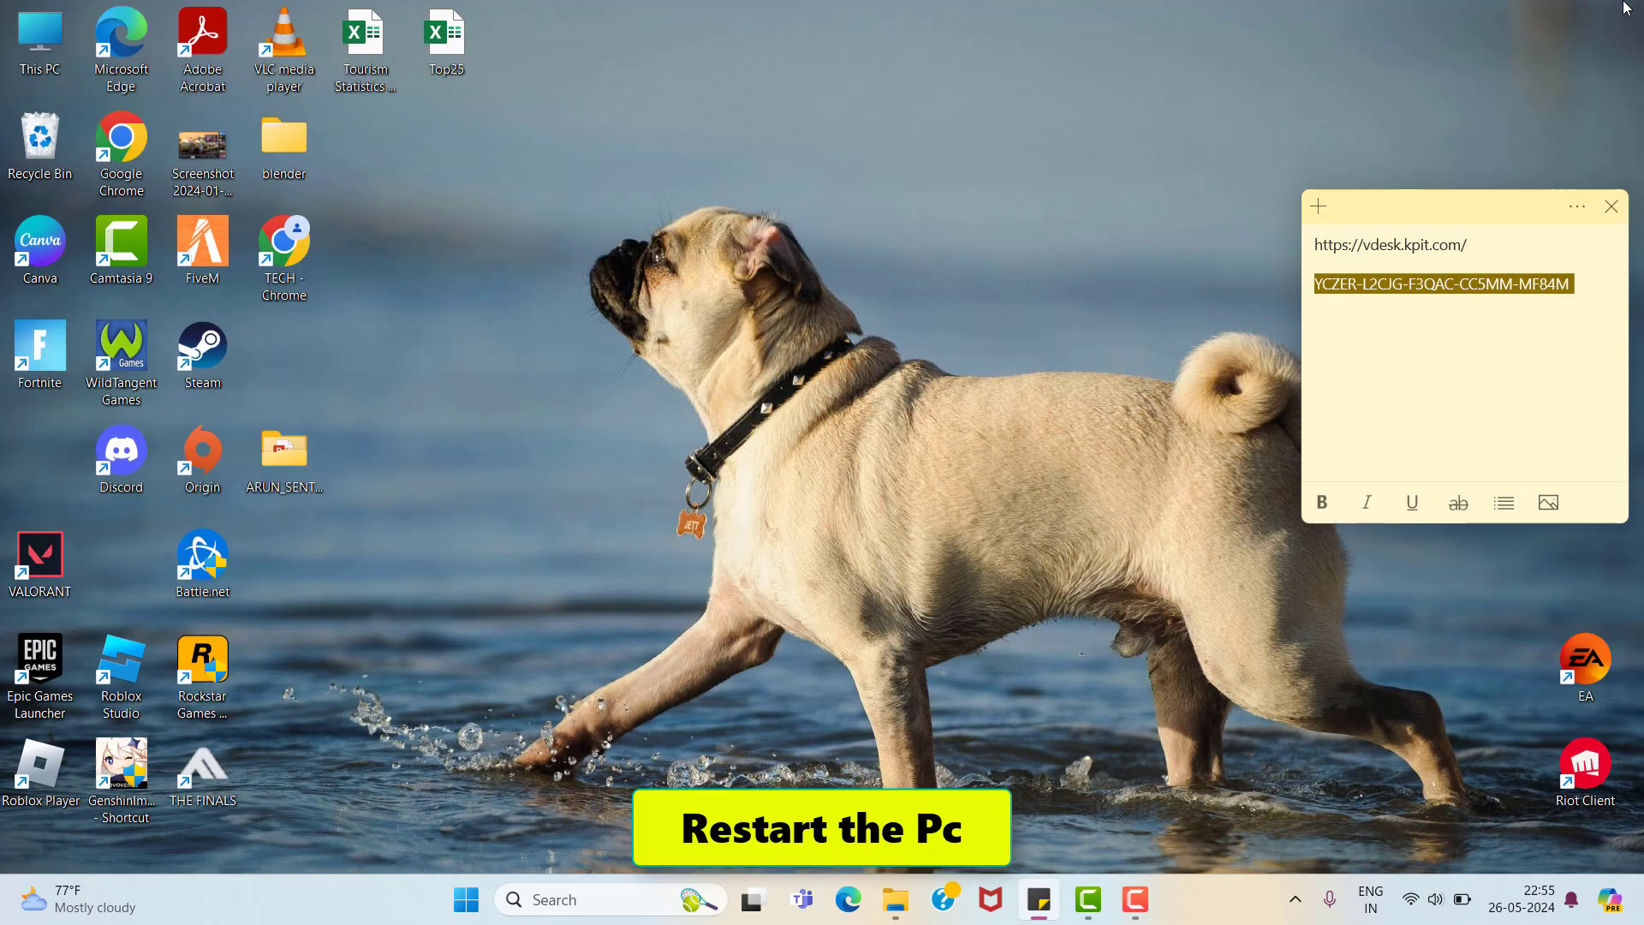
Step: Restart the PC from the Windows power options
right_click(1011, 541)
left_click(1086, 250)
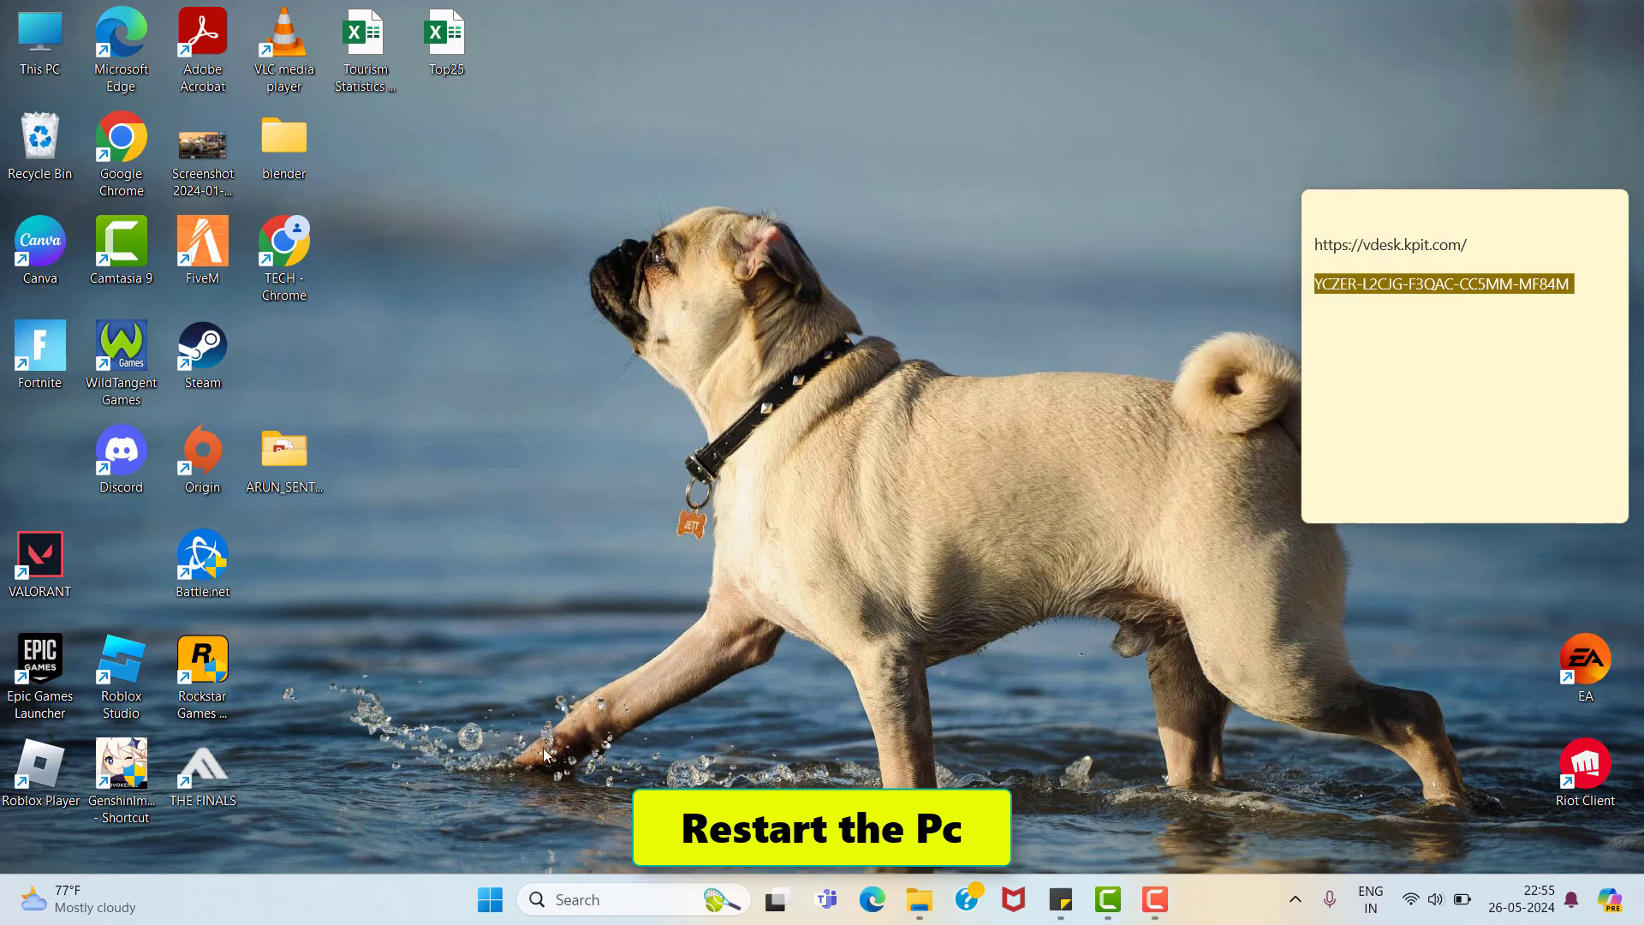
left_click(491, 900)
left_click(1087, 824)
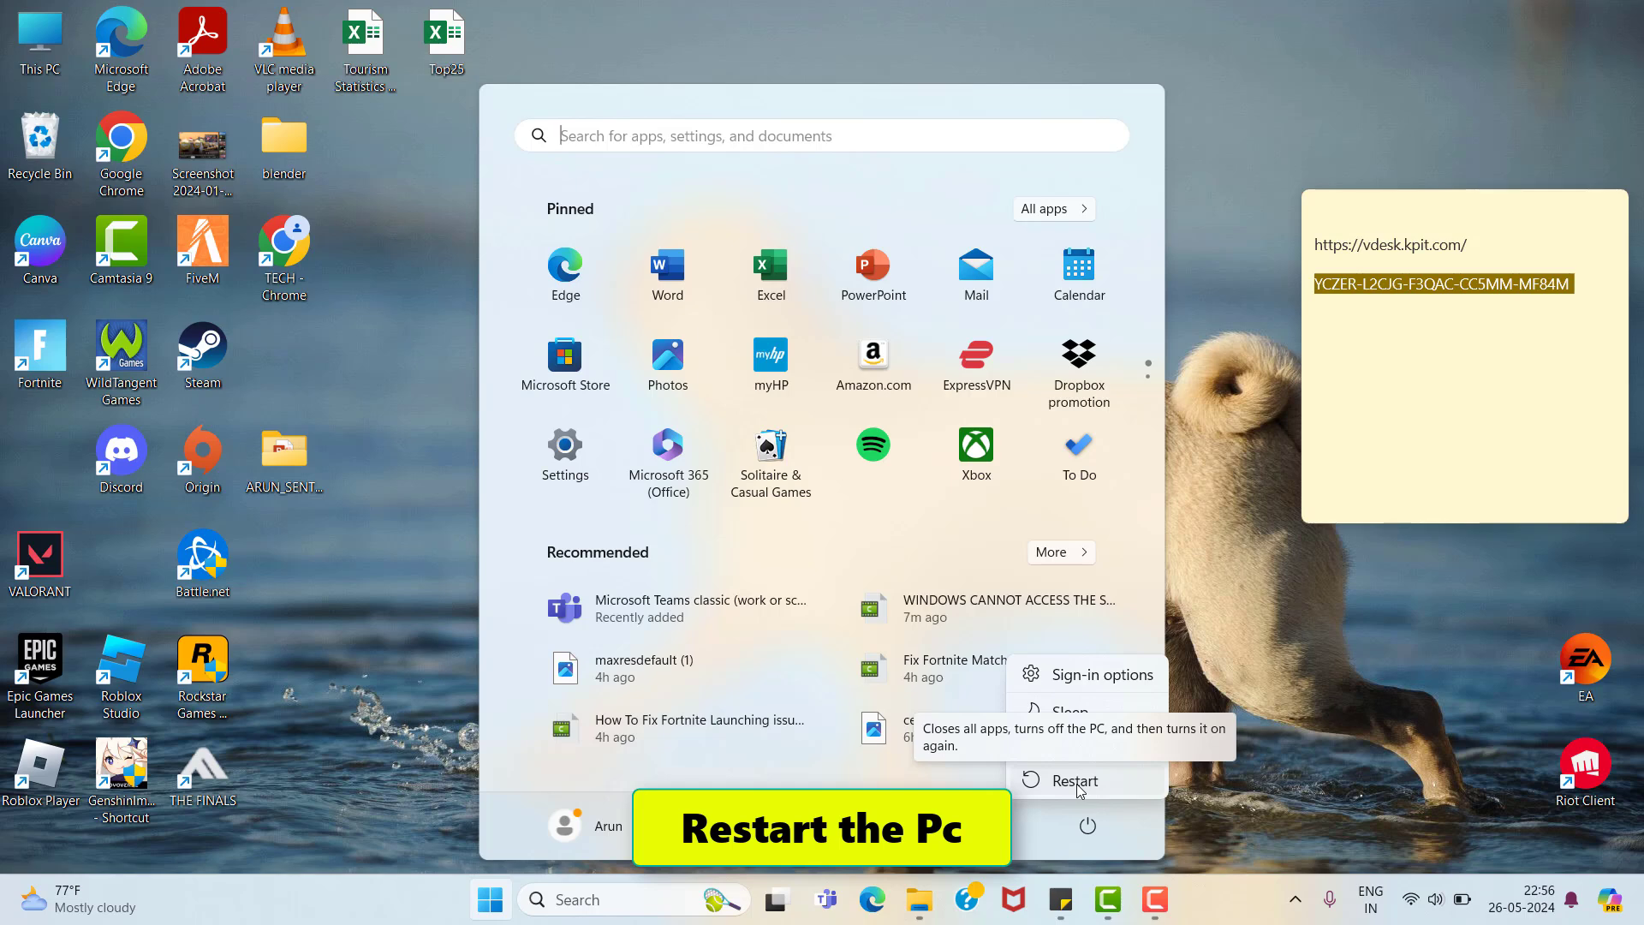
left_click(1077, 782)
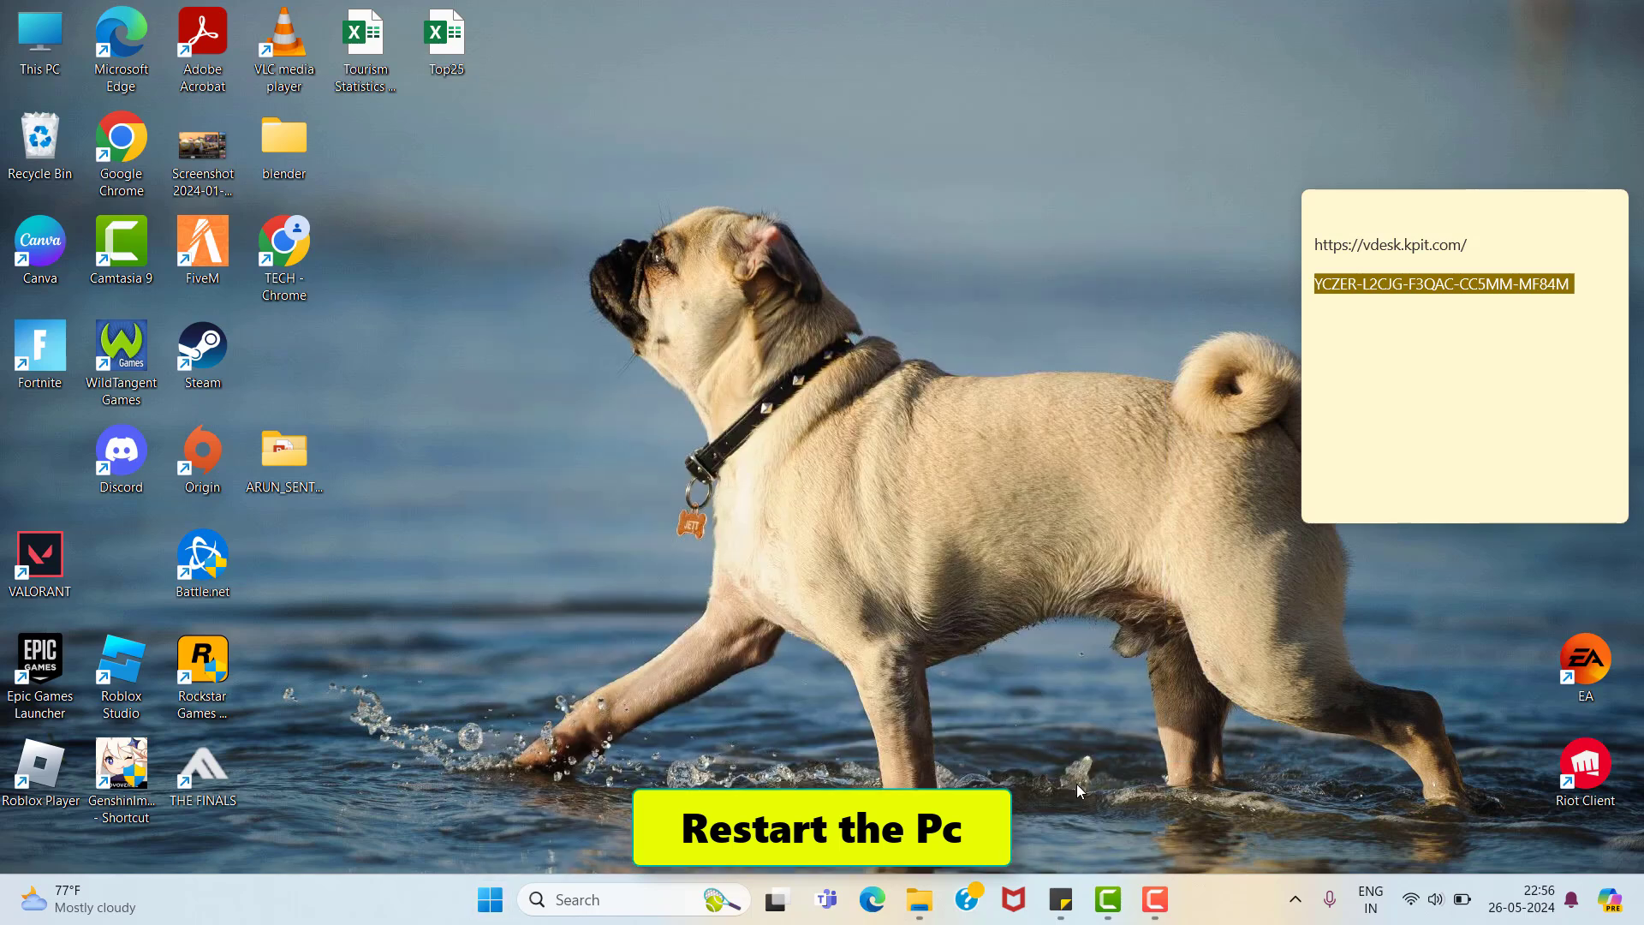